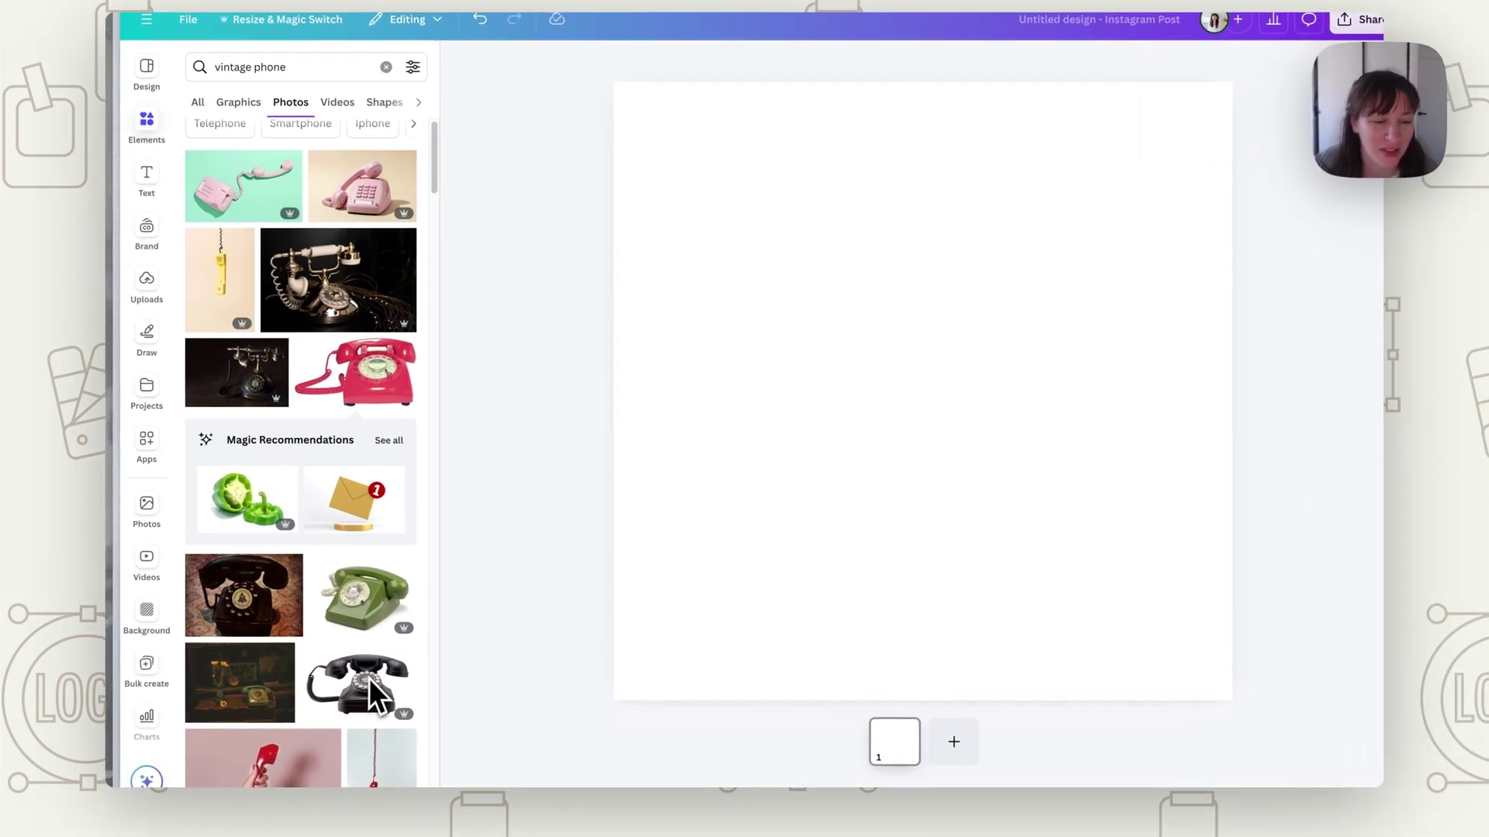
# Add the black rotary phone photo and duplicate its page.
pyautogui.click(370, 692)
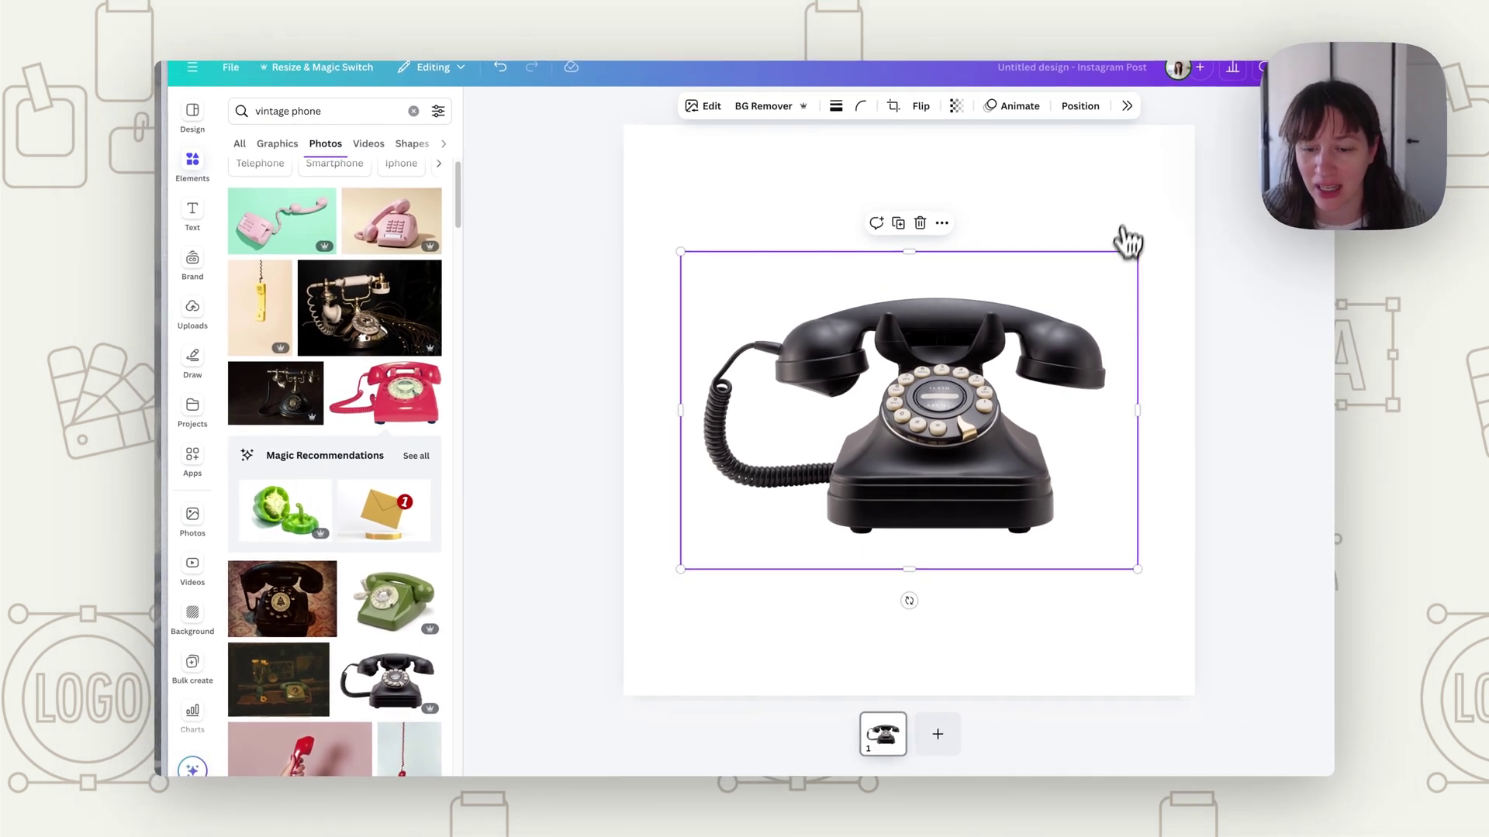
pyautogui.click(896, 719)
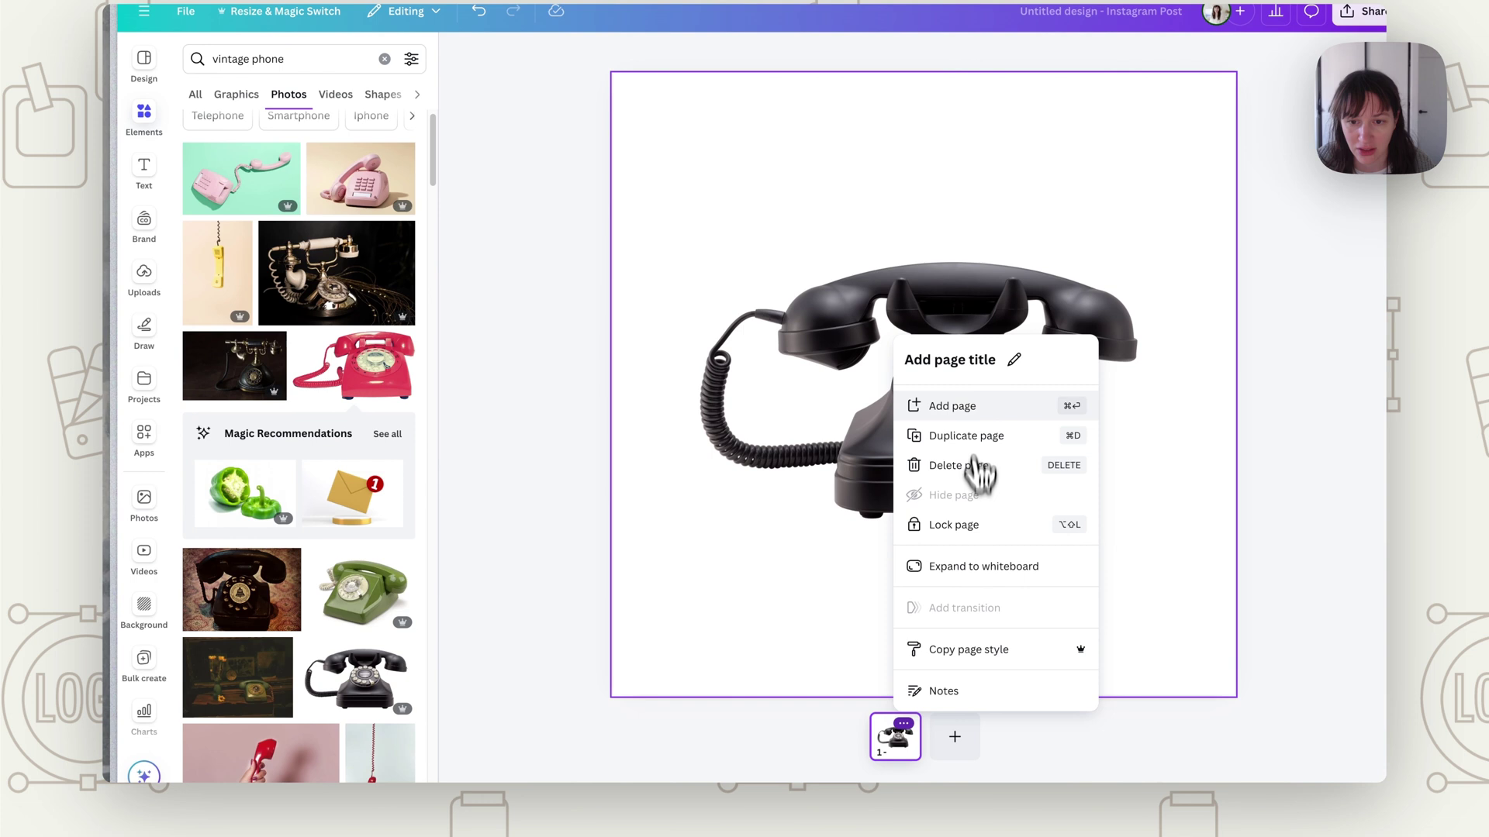
pyautogui.click(970, 438)
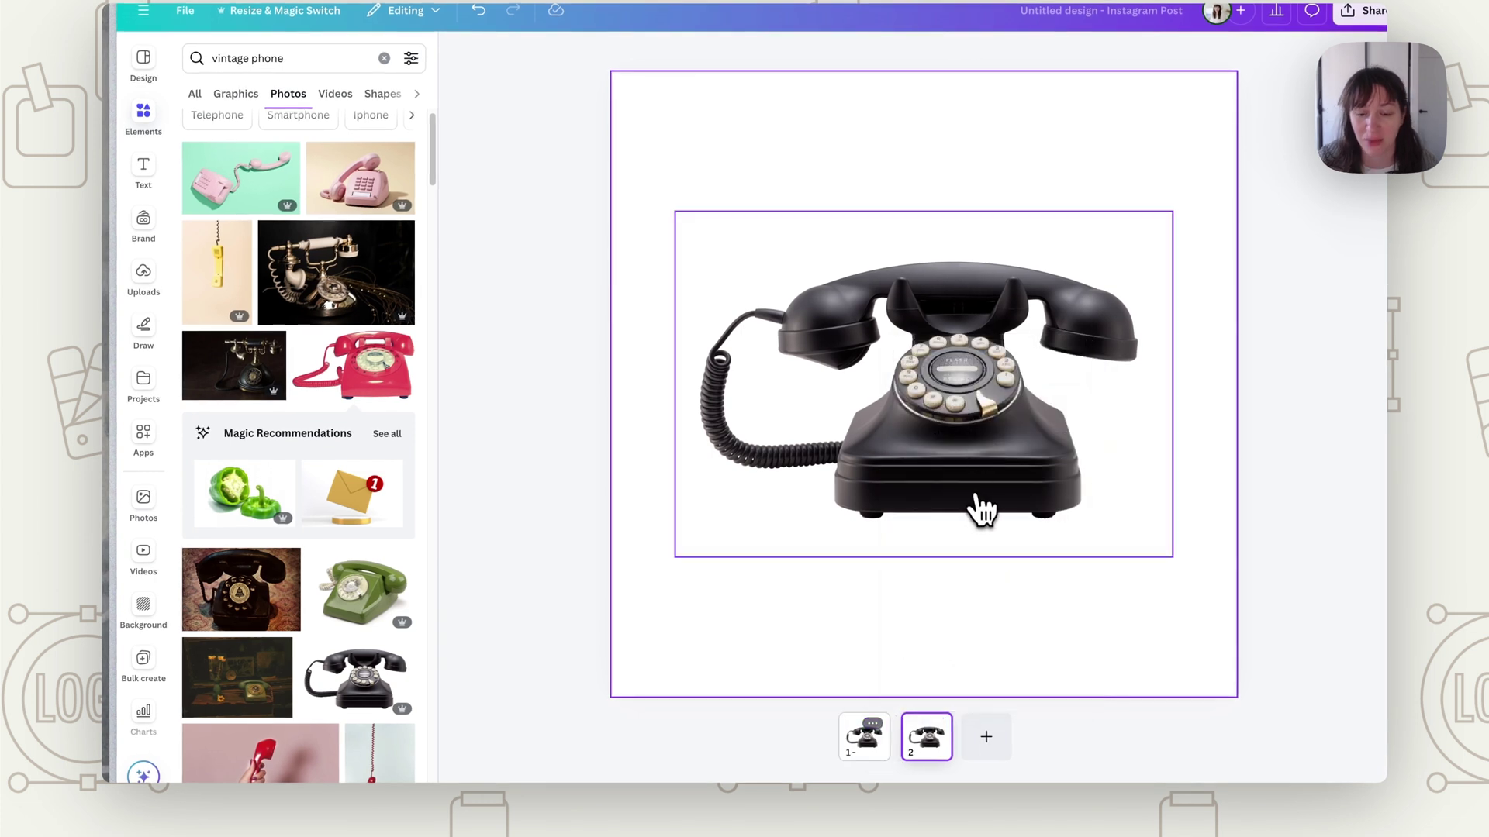
# Remove the white background from the phone photo on page 1 with BG Remover.
pyautogui.click(868, 741)
pyautogui.click(938, 520)
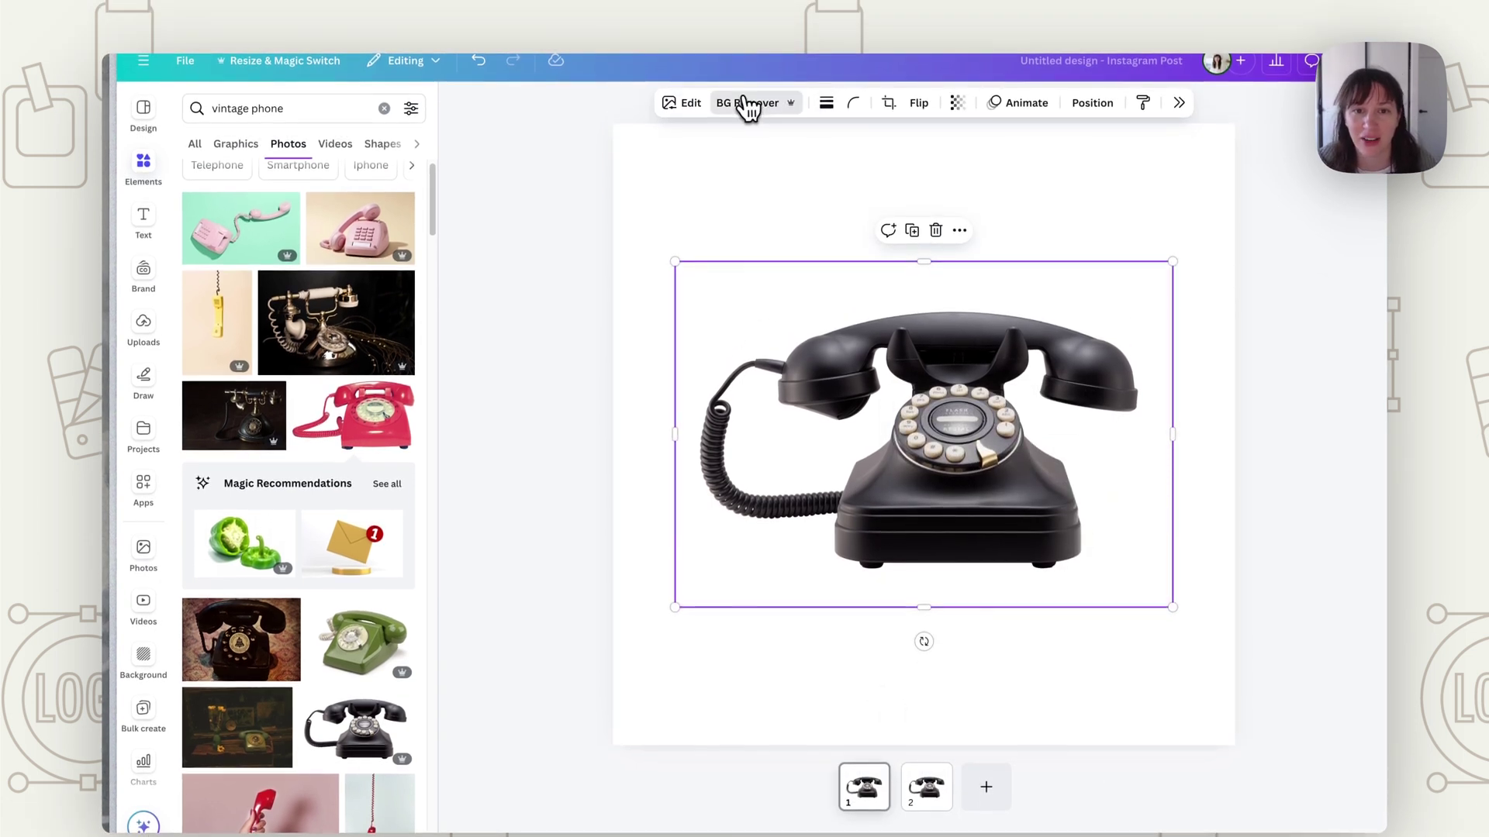
pyautogui.click(748, 110)
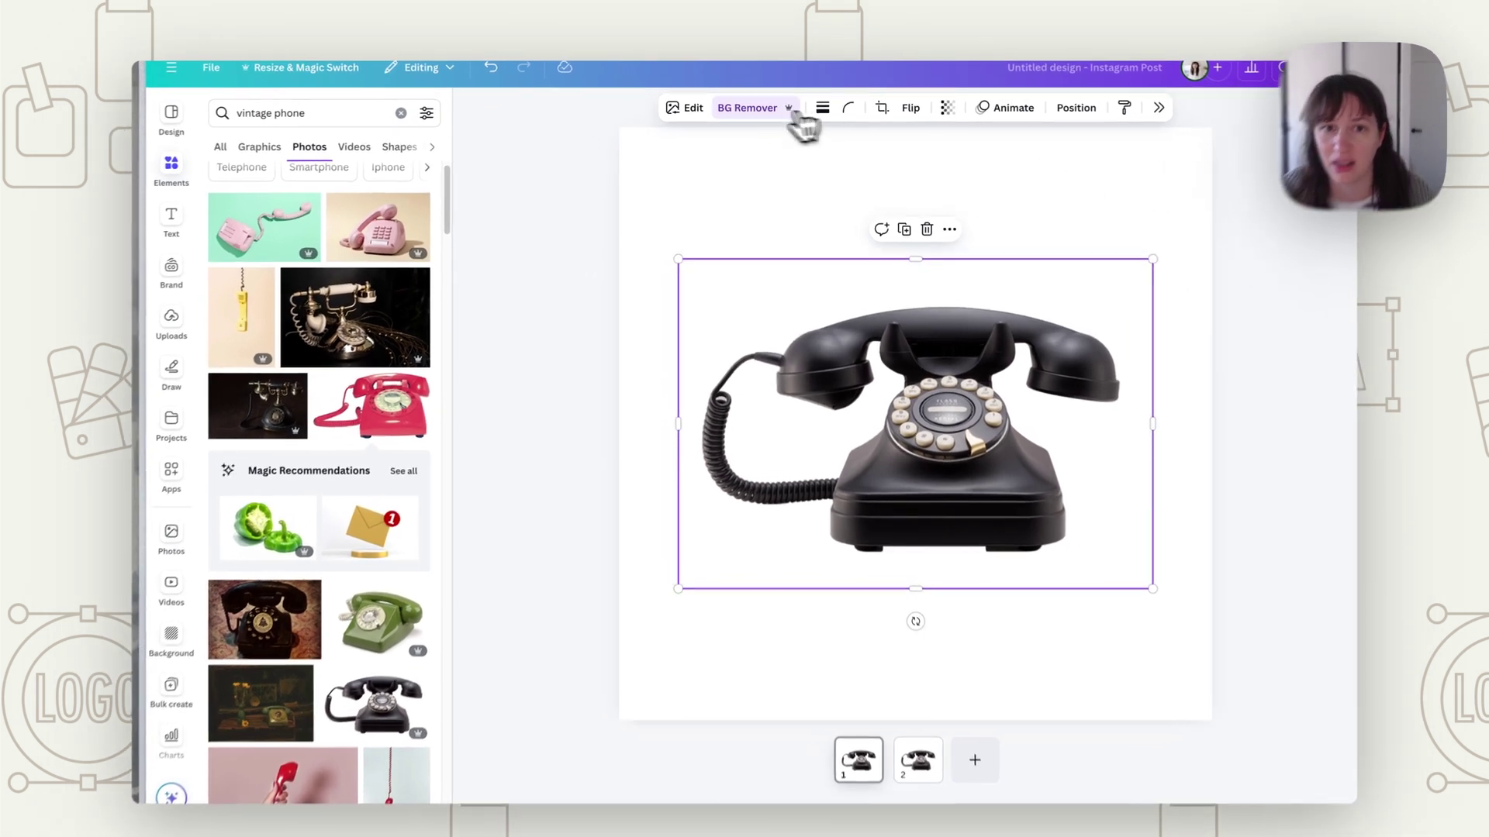
# Brush-erase the coiled cord and handset pieces, then restore a small patch above the cradle.
pyautogui.click(787, 106)
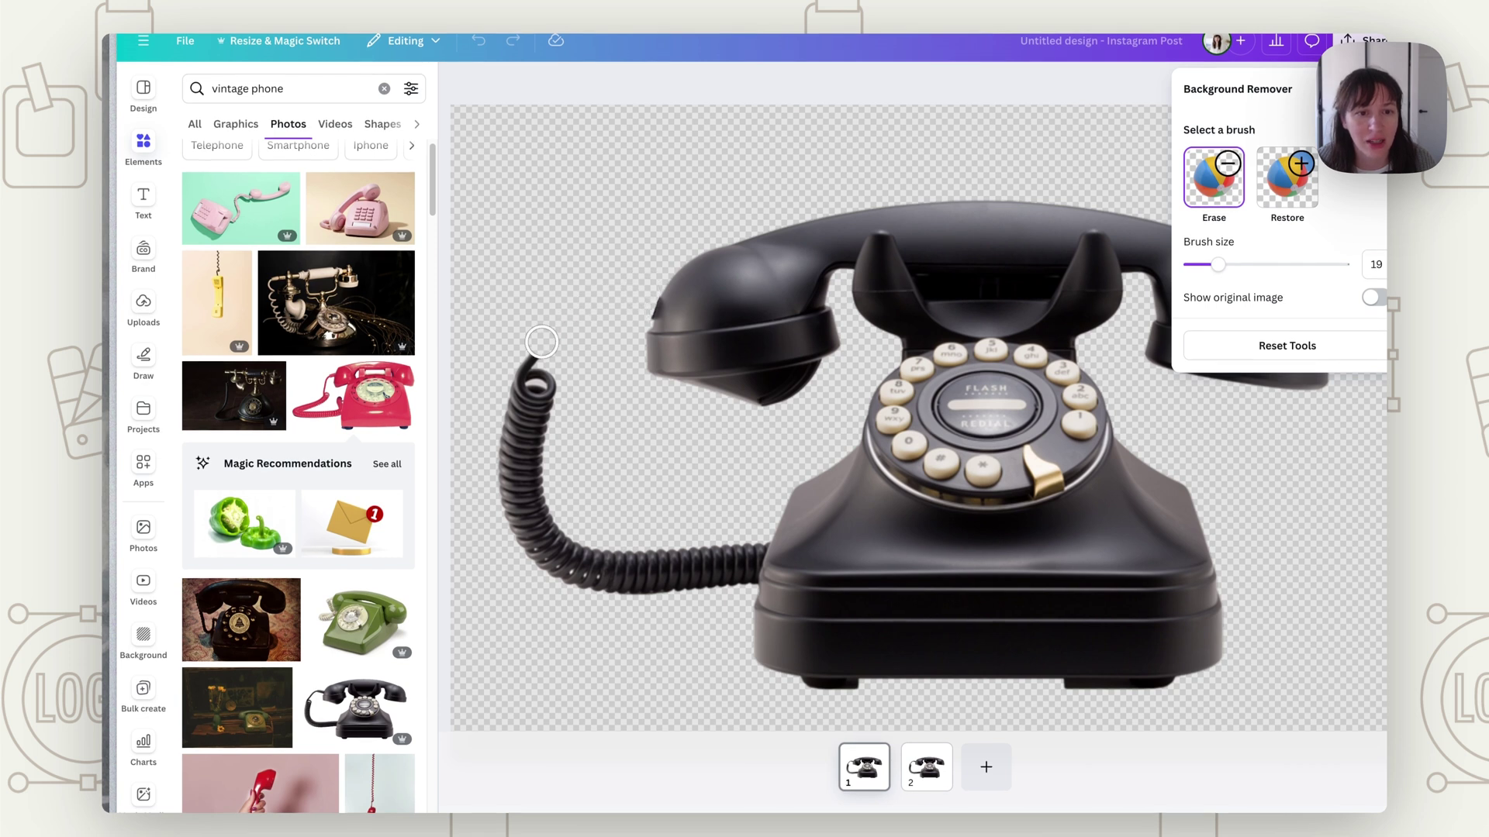
pyautogui.moveTo(511, 439)
pyautogui.mouseDown()
pyautogui.moveTo(525, 546)
pyautogui.moveTo(545, 514)
pyautogui.moveTo(526, 378)
pyautogui.moveTo(547, 540)
pyautogui.moveTo(634, 580)
pyautogui.mouseUp()
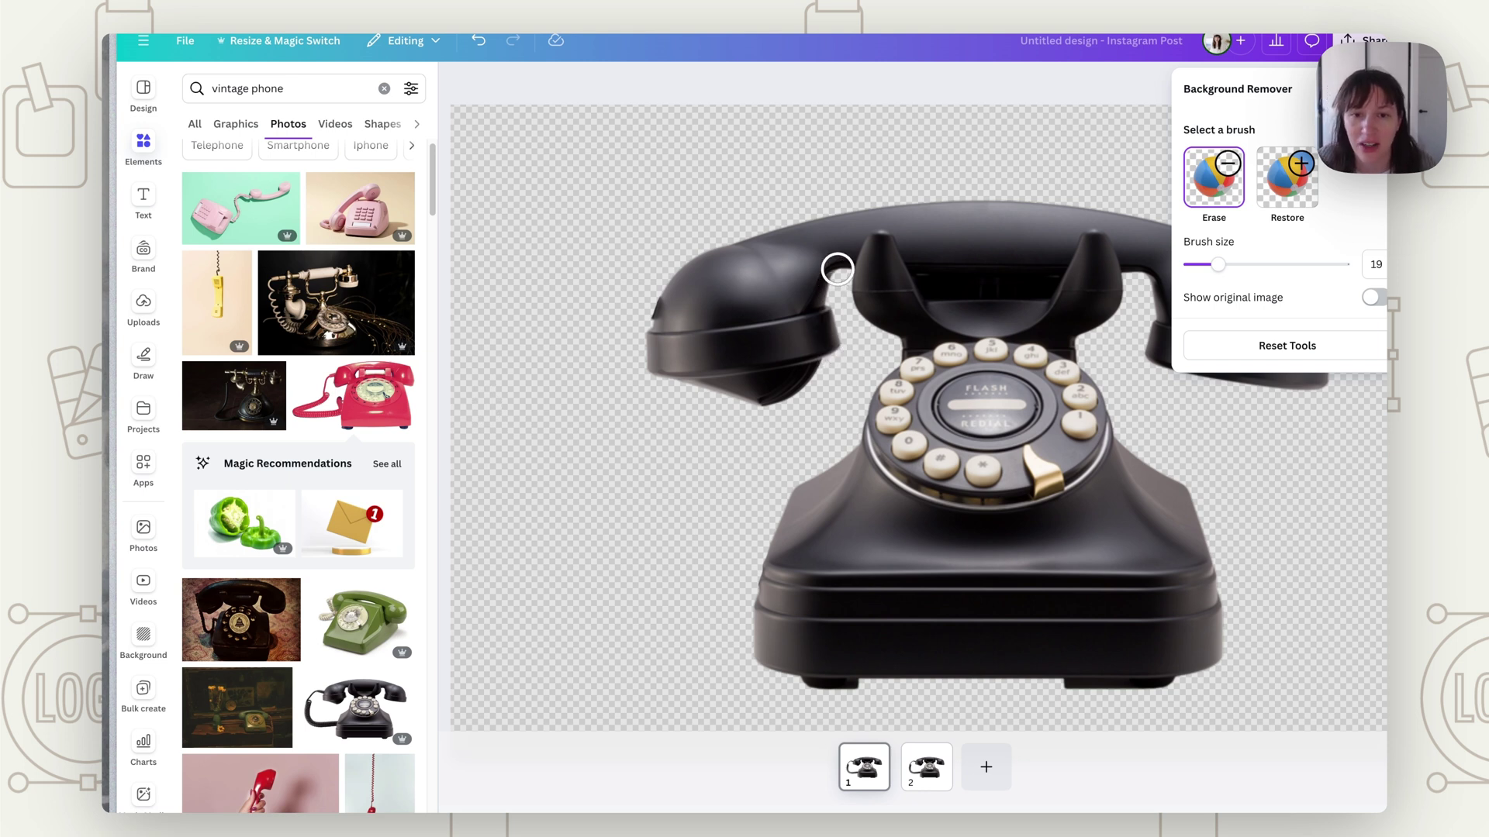
pyautogui.moveTo(805, 262)
pyautogui.mouseDown()
pyautogui.moveTo(761, 377)
pyautogui.moveTo(779, 417)
pyautogui.moveTo(838, 254)
pyautogui.moveTo(793, 340)
pyautogui.mouseUp()
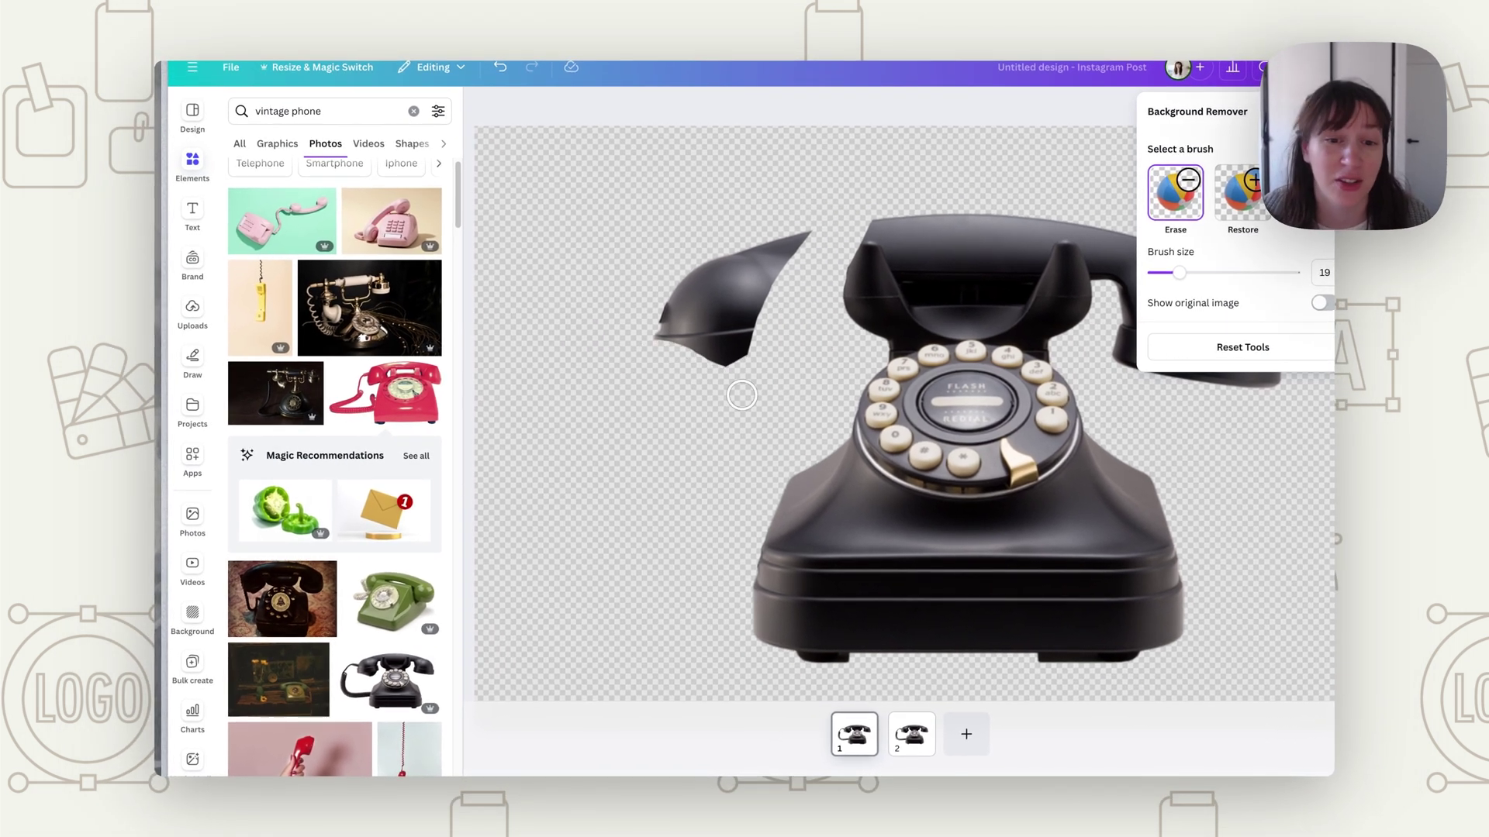
pyautogui.moveTo(692, 362); pyautogui.dragTo(732, 345)
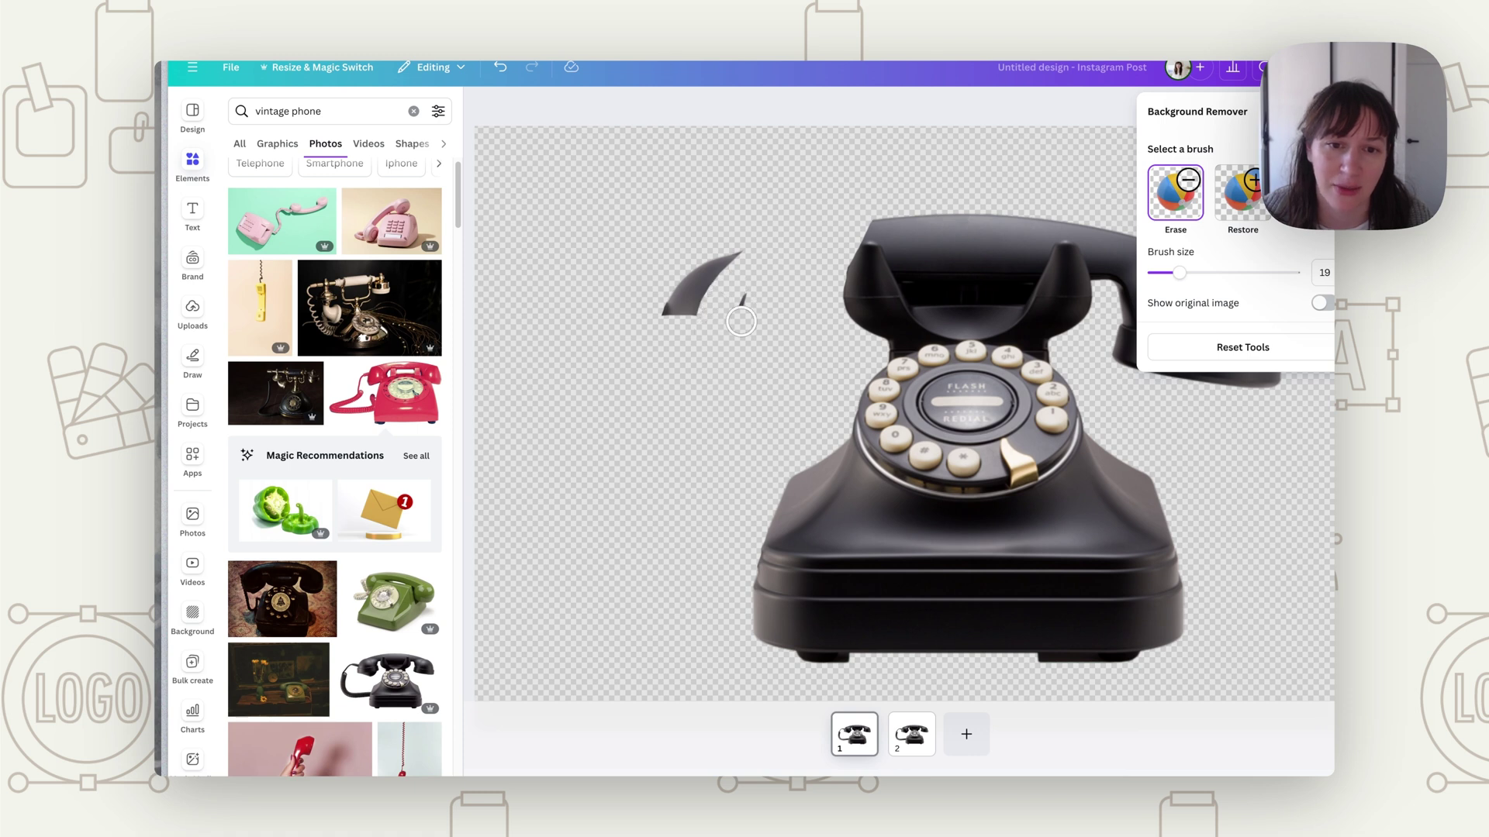
pyautogui.moveTo(739, 238); pyautogui.dragTo(690, 310)
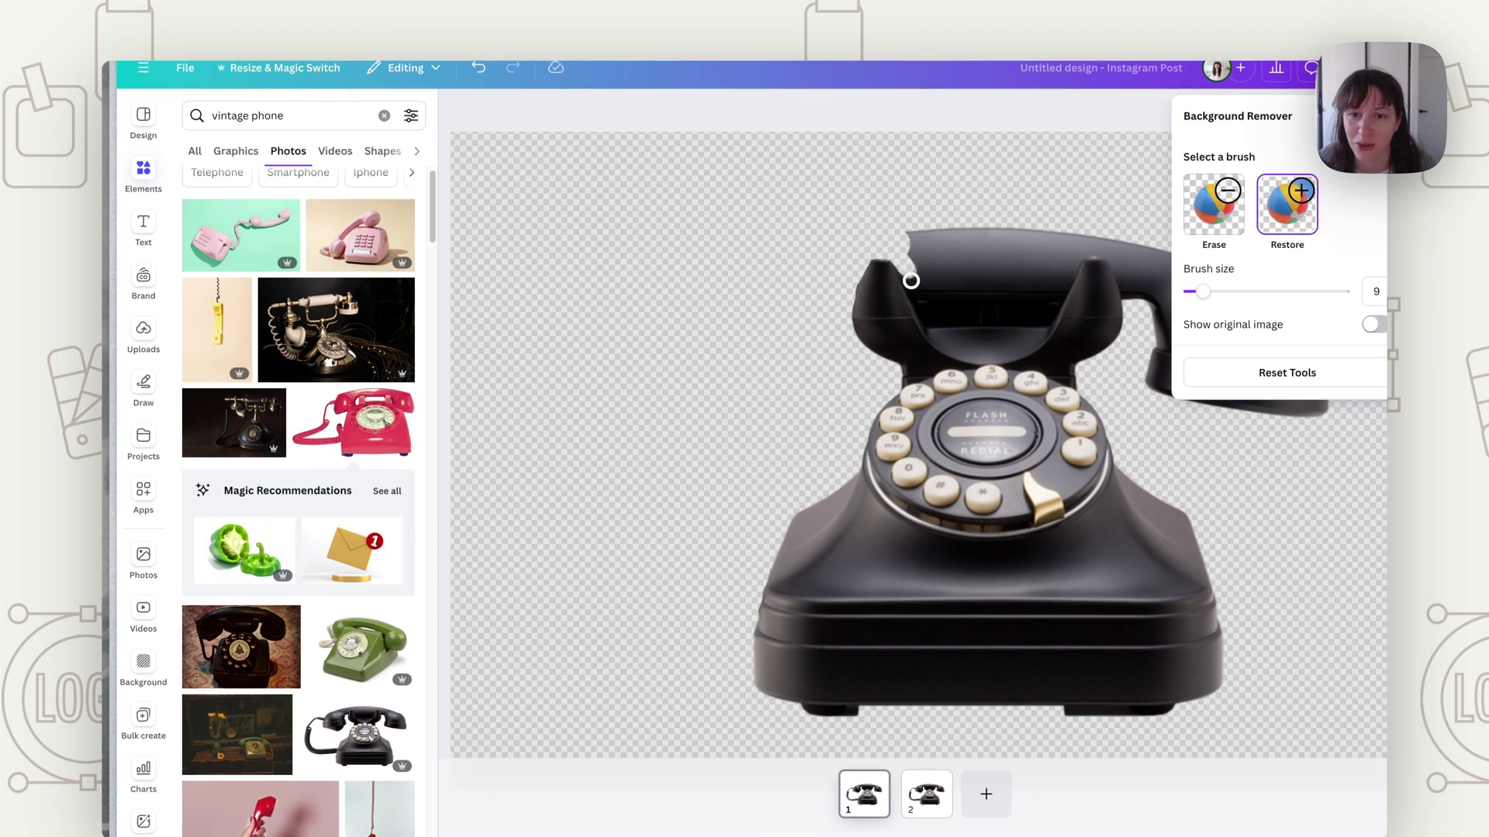
pyautogui.click(1117, 233)
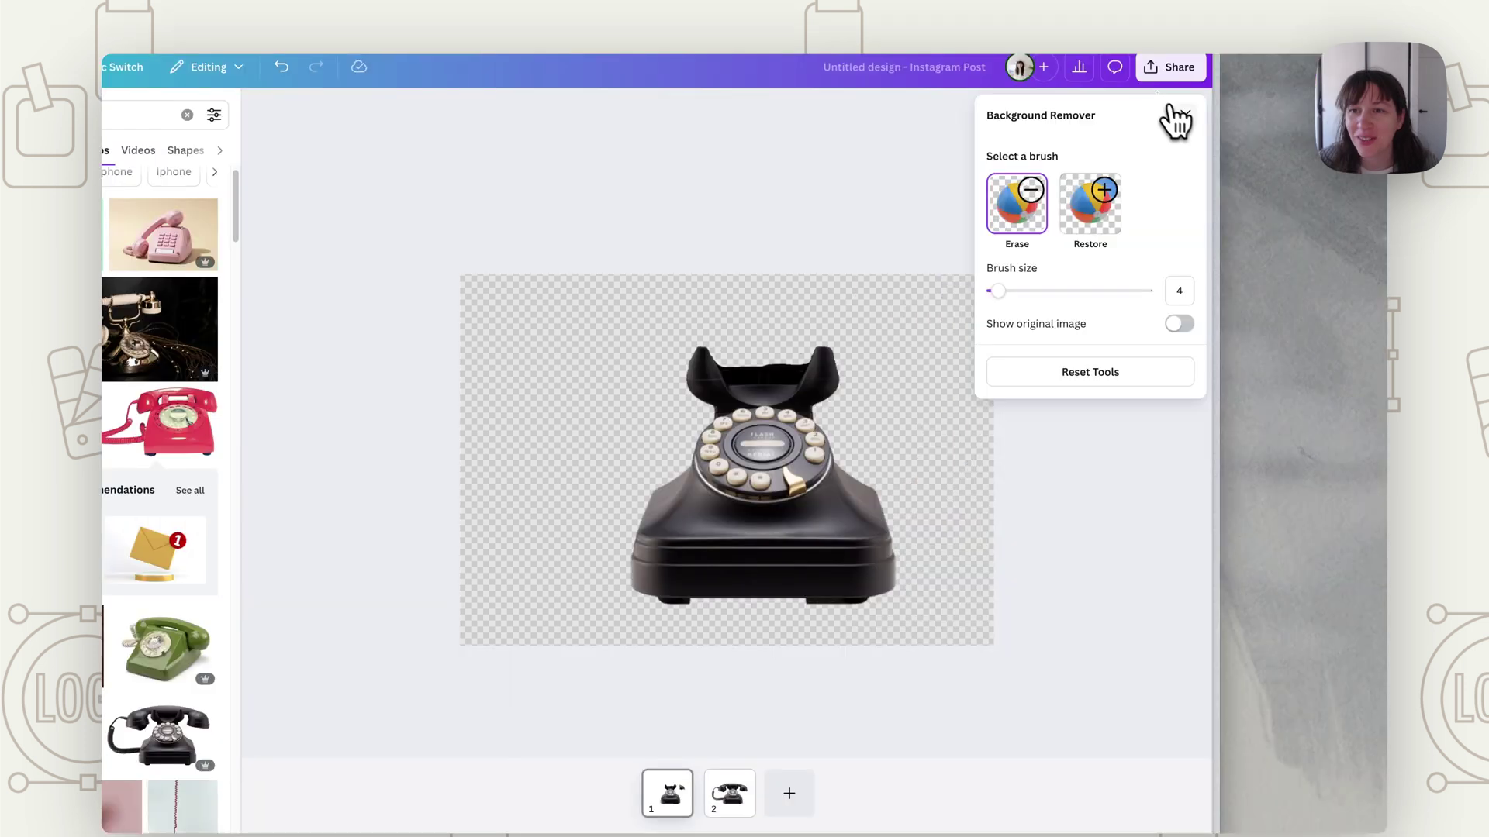
# Close page 1's cleanup, run BG Remover on page 2's phone, and enlarge the brush to 36.
pyautogui.click(1370, 120)
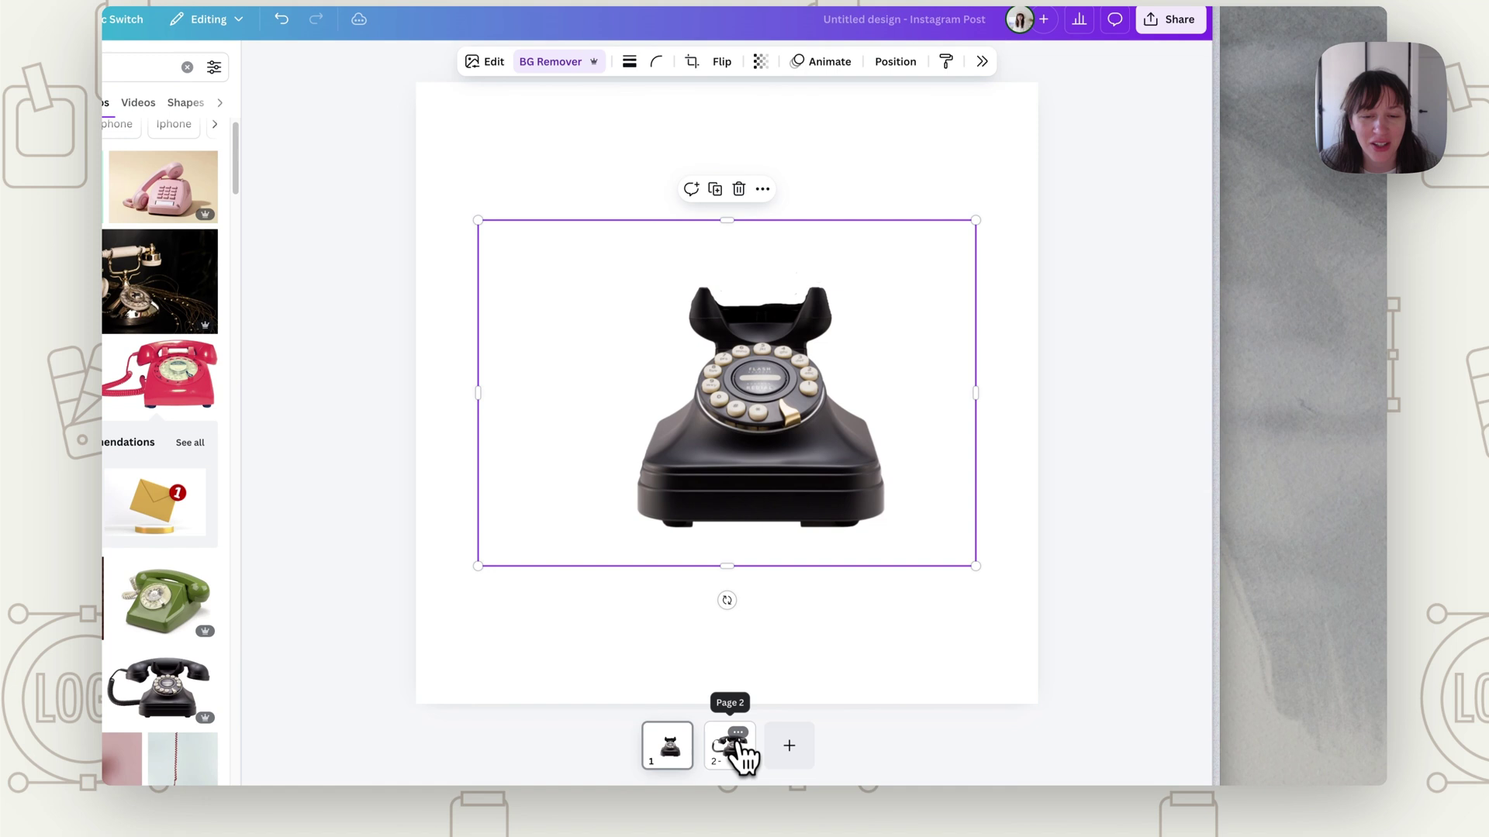
pyautogui.click(737, 772)
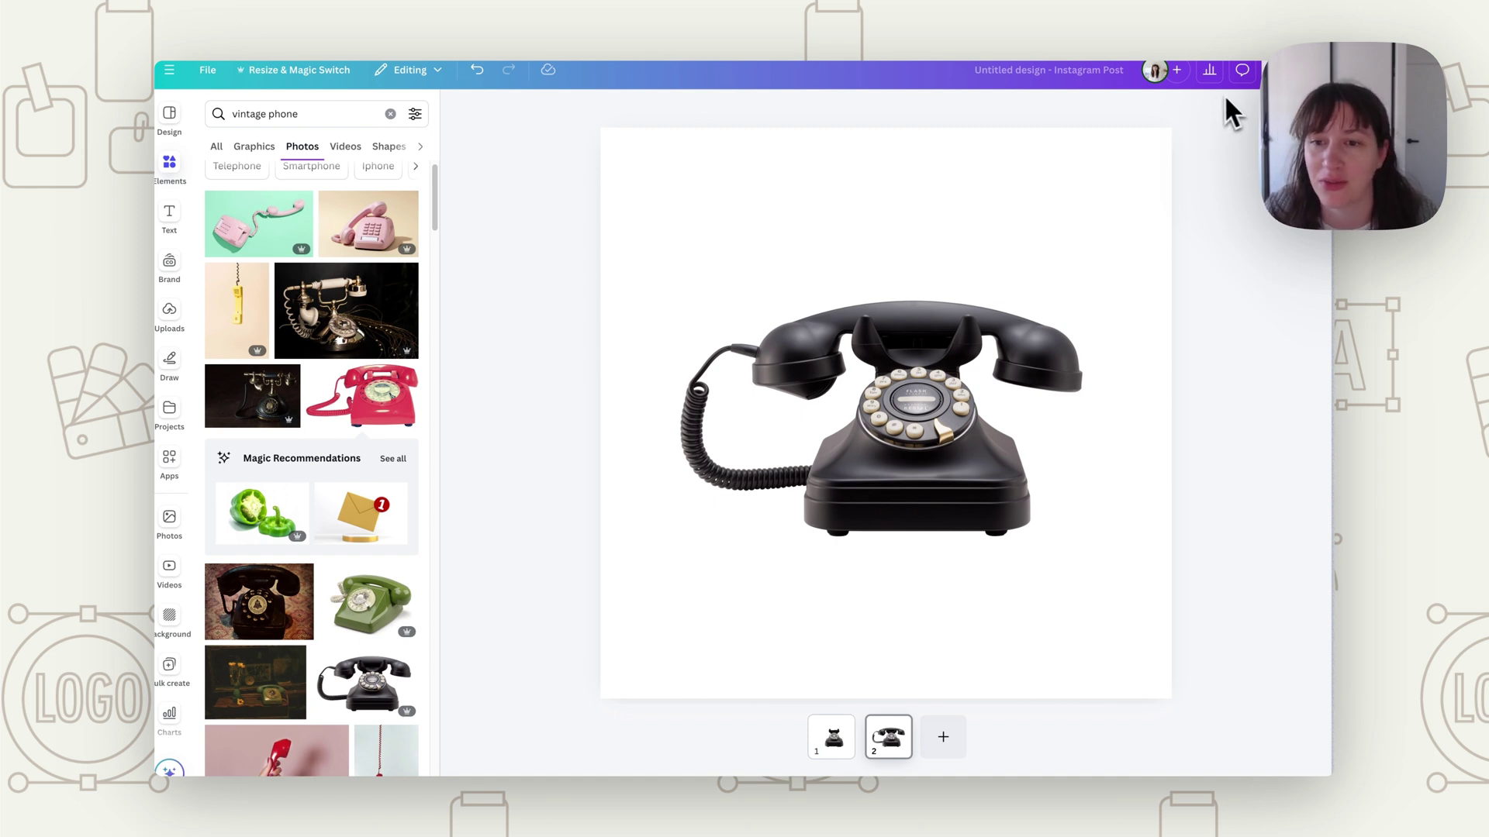
pyautogui.click(969, 341)
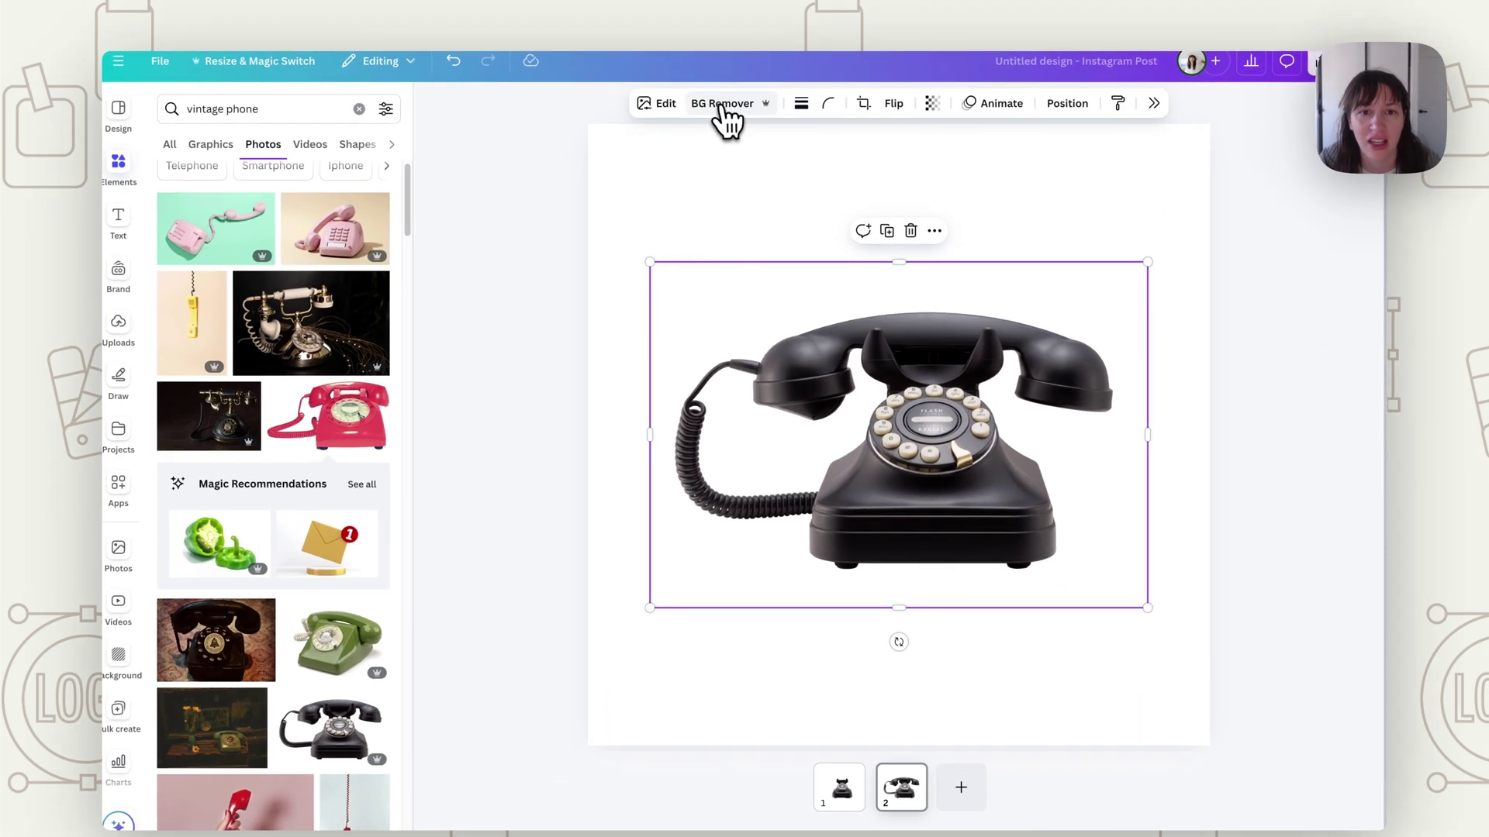
pyautogui.click(725, 108)
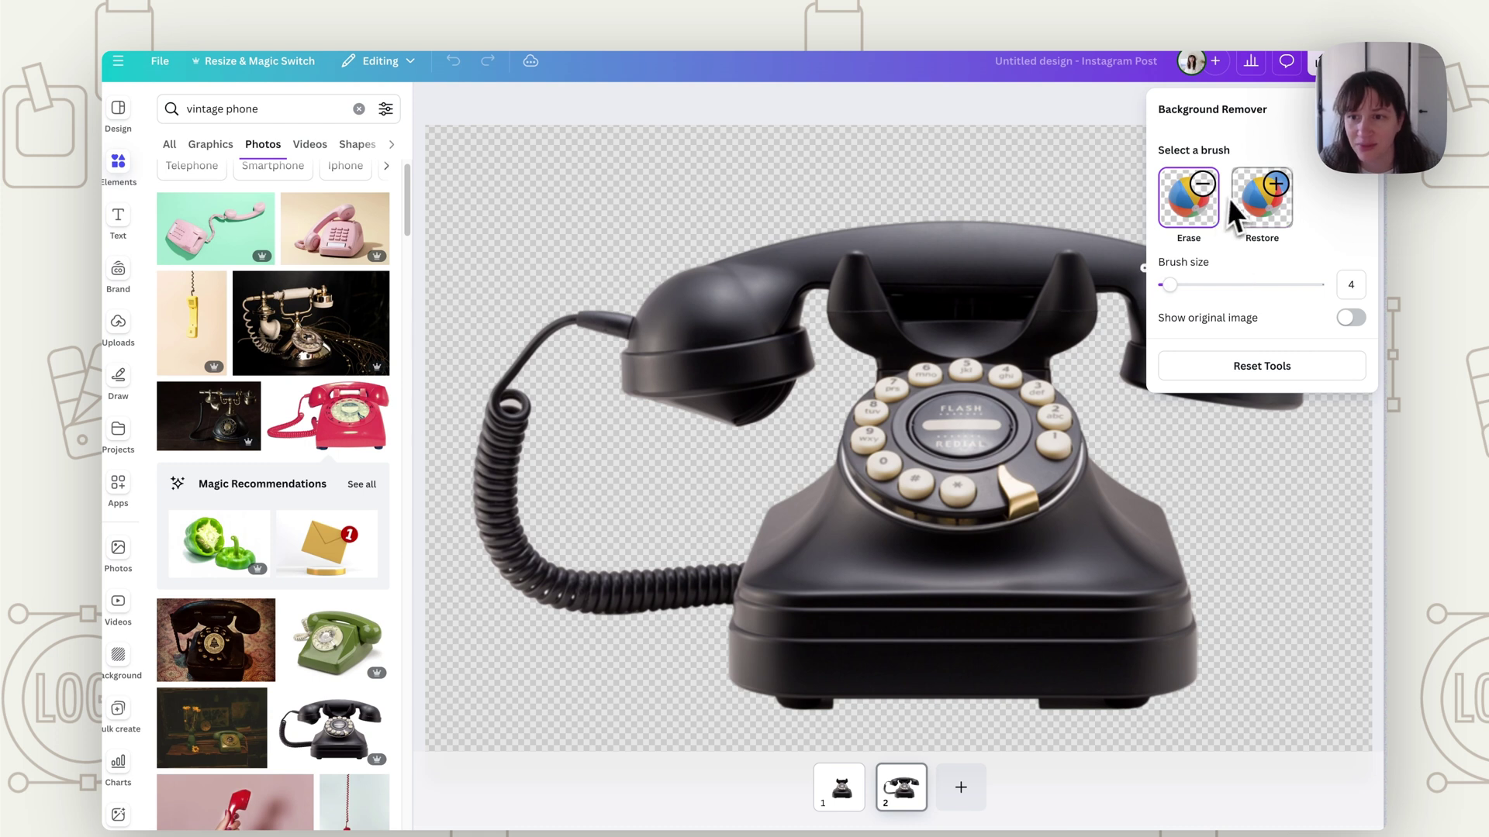
pyautogui.moveTo(1202, 285); pyautogui.dragTo(1219, 284)
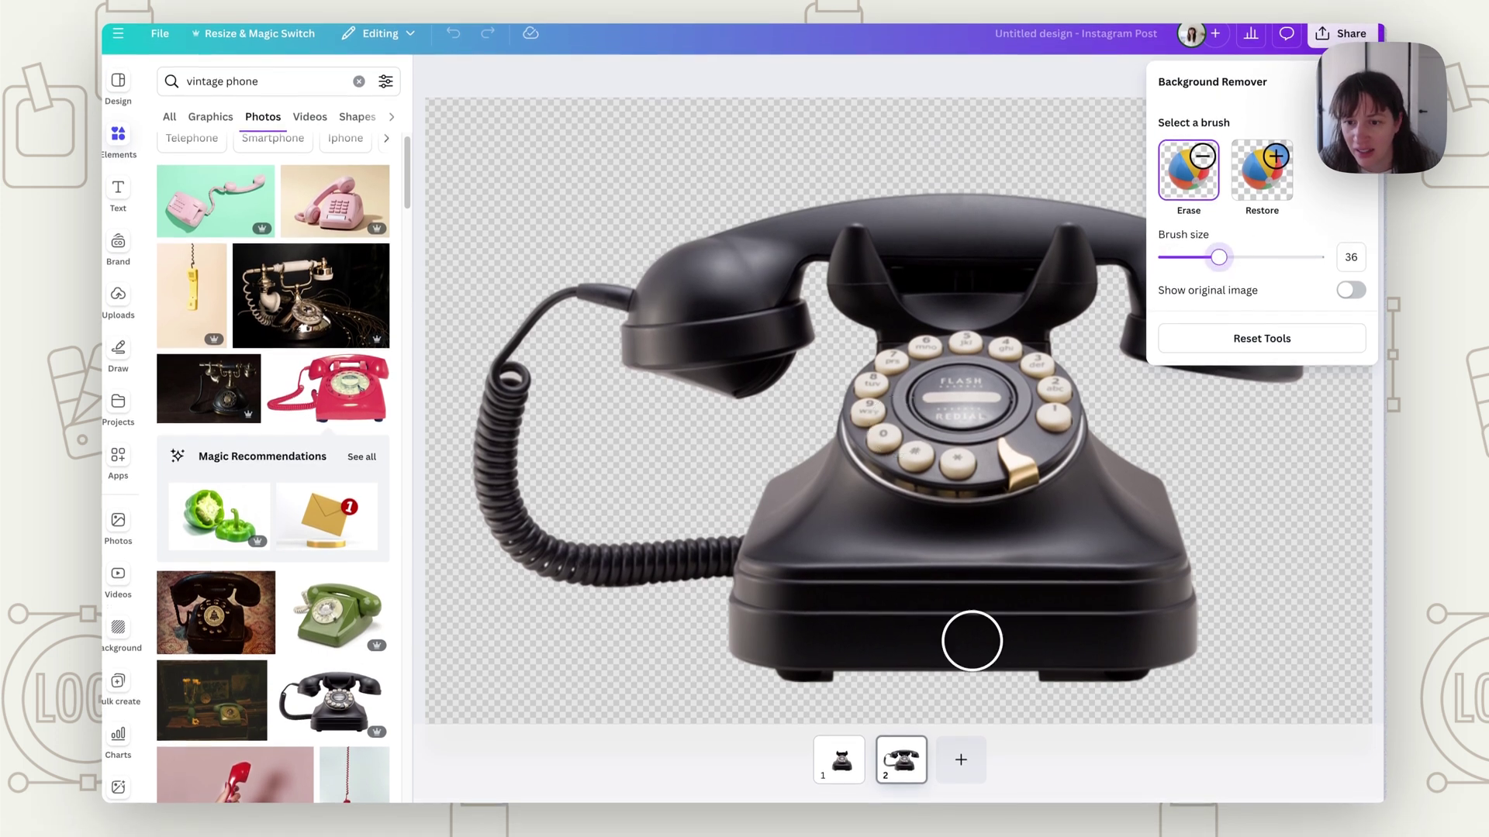
# Erase page 2's cord, cradle body, dial and base, keeping only the handset.
pyautogui.moveTo(1142, 511)
pyautogui.mouseDown()
pyautogui.moveTo(814, 500)
pyautogui.moveTo(776, 554)
pyautogui.moveTo(637, 550)
pyautogui.moveTo(552, 344)
pyautogui.mouseUp()
pyautogui.moveTo(599, 286)
pyautogui.mouseDown()
pyautogui.moveTo(528, 312)
pyautogui.moveTo(485, 409)
pyautogui.moveTo(488, 522)
pyautogui.moveTo(572, 645)
pyautogui.moveTo(539, 513)
pyautogui.mouseUp()
pyautogui.moveTo(596, 562); pyautogui.dragTo(509, 370)
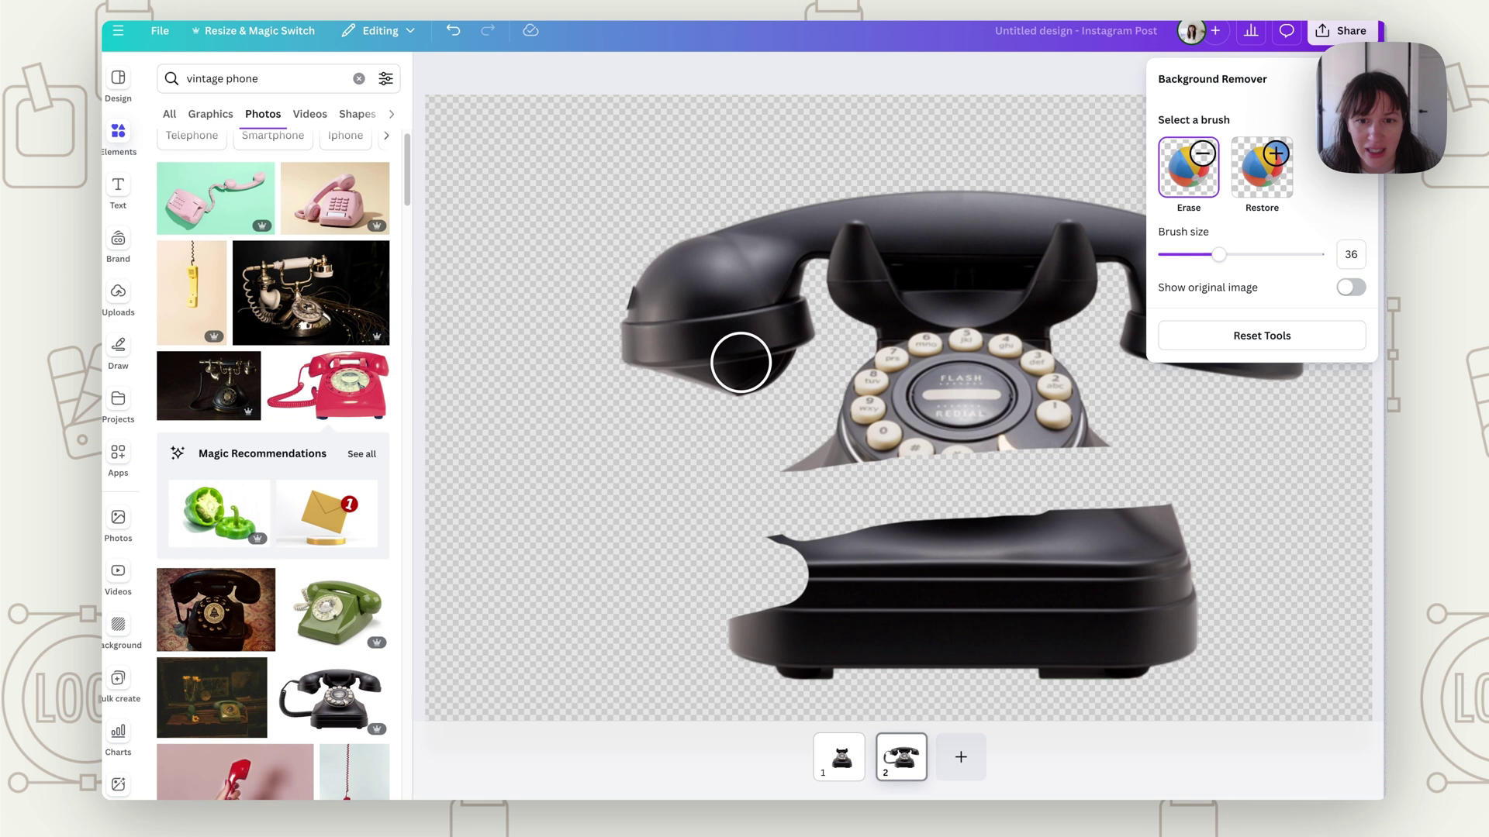
pyautogui.moveTo(838, 291)
pyautogui.mouseDown()
pyautogui.moveTo(967, 309)
pyautogui.moveTo(1094, 296)
pyautogui.mouseUp()
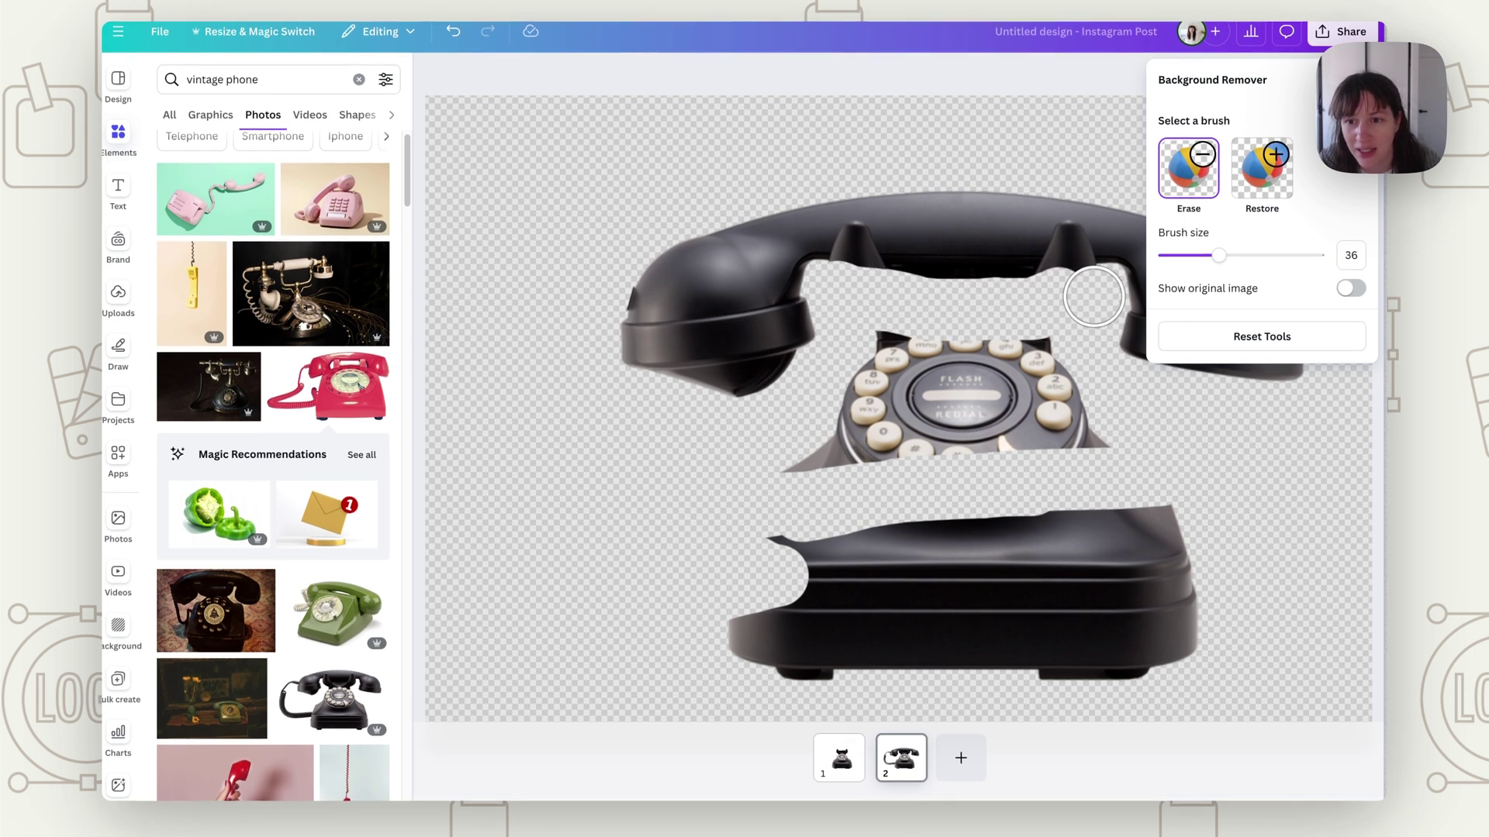
pyautogui.moveTo(901, 312)
pyautogui.mouseDown()
pyautogui.moveTo(829, 504)
pyautogui.moveTo(922, 451)
pyautogui.mouseUp()
pyautogui.moveTo(931, 369)
pyautogui.mouseDown()
pyautogui.moveTo(862, 512)
pyautogui.moveTo(952, 382)
pyautogui.moveTo(1015, 349)
pyautogui.moveTo(1056, 358)
pyautogui.moveTo(1099, 418)
pyautogui.moveTo(1068, 456)
pyautogui.moveTo(943, 451)
pyautogui.moveTo(1043, 411)
pyautogui.mouseUp()
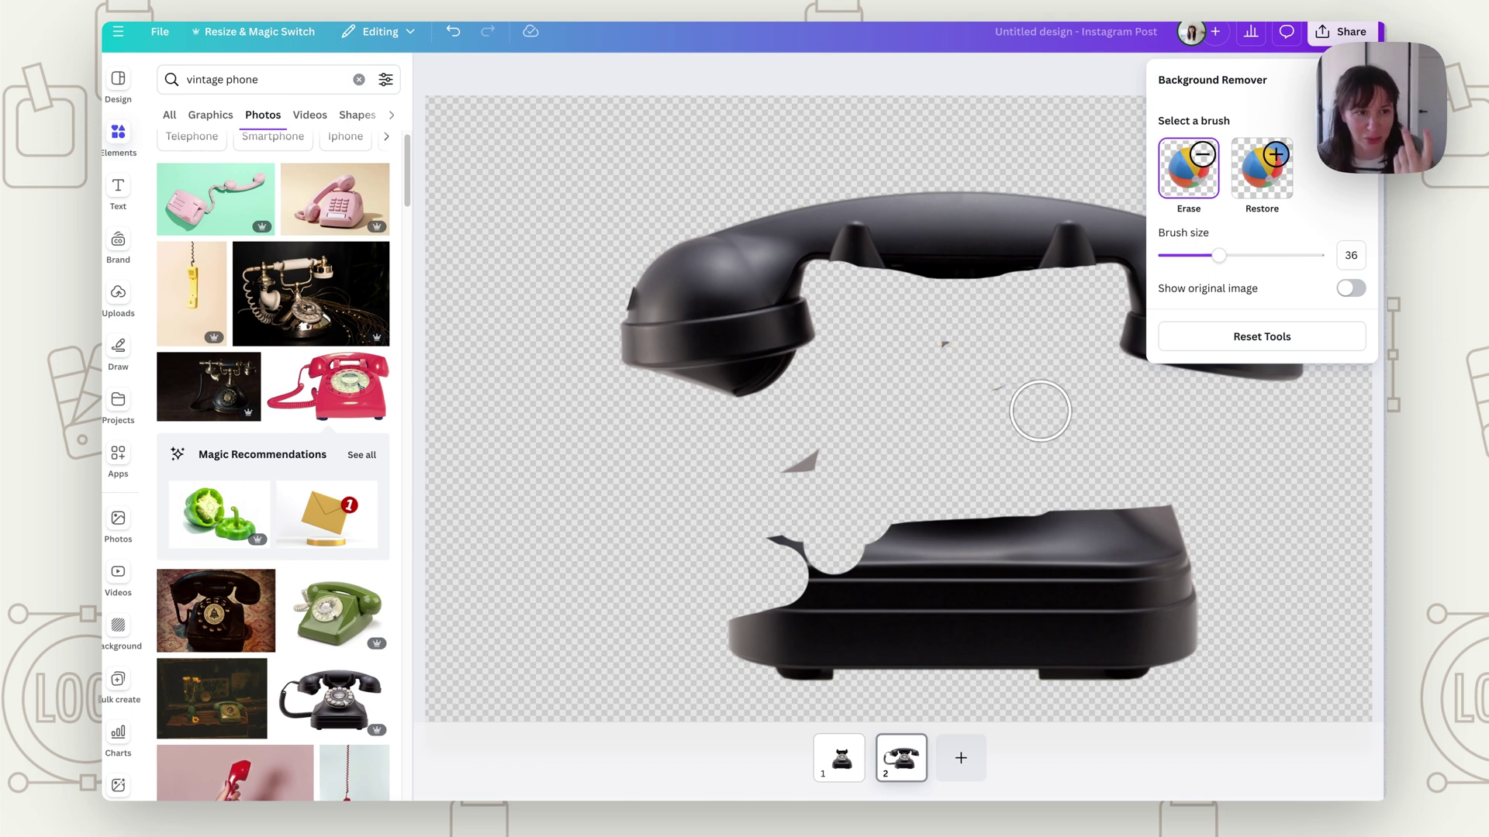
pyautogui.moveTo(959, 357)
pyautogui.mouseDown()
pyautogui.moveTo(784, 488)
pyautogui.moveTo(777, 601)
pyautogui.moveTo(1198, 580)
pyautogui.moveTo(1011, 537)
pyautogui.moveTo(731, 598)
pyautogui.moveTo(920, 532)
pyautogui.moveTo(1170, 625)
pyautogui.moveTo(1070, 660)
pyautogui.moveTo(791, 657)
pyautogui.moveTo(779, 628)
pyautogui.moveTo(1136, 612)
pyautogui.moveTo(1012, 629)
pyautogui.mouseUp()
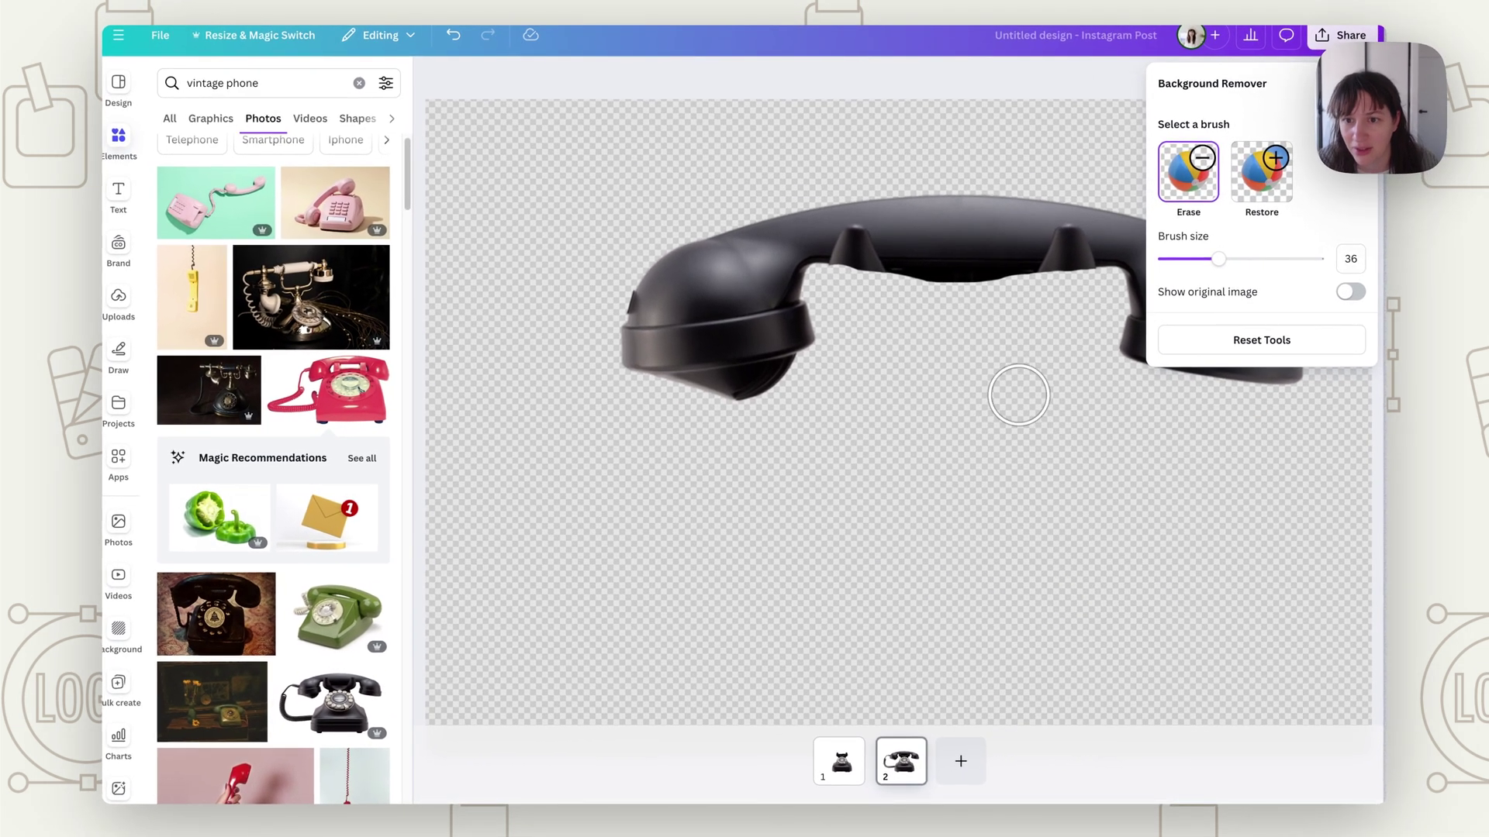
pyautogui.press('Escape')
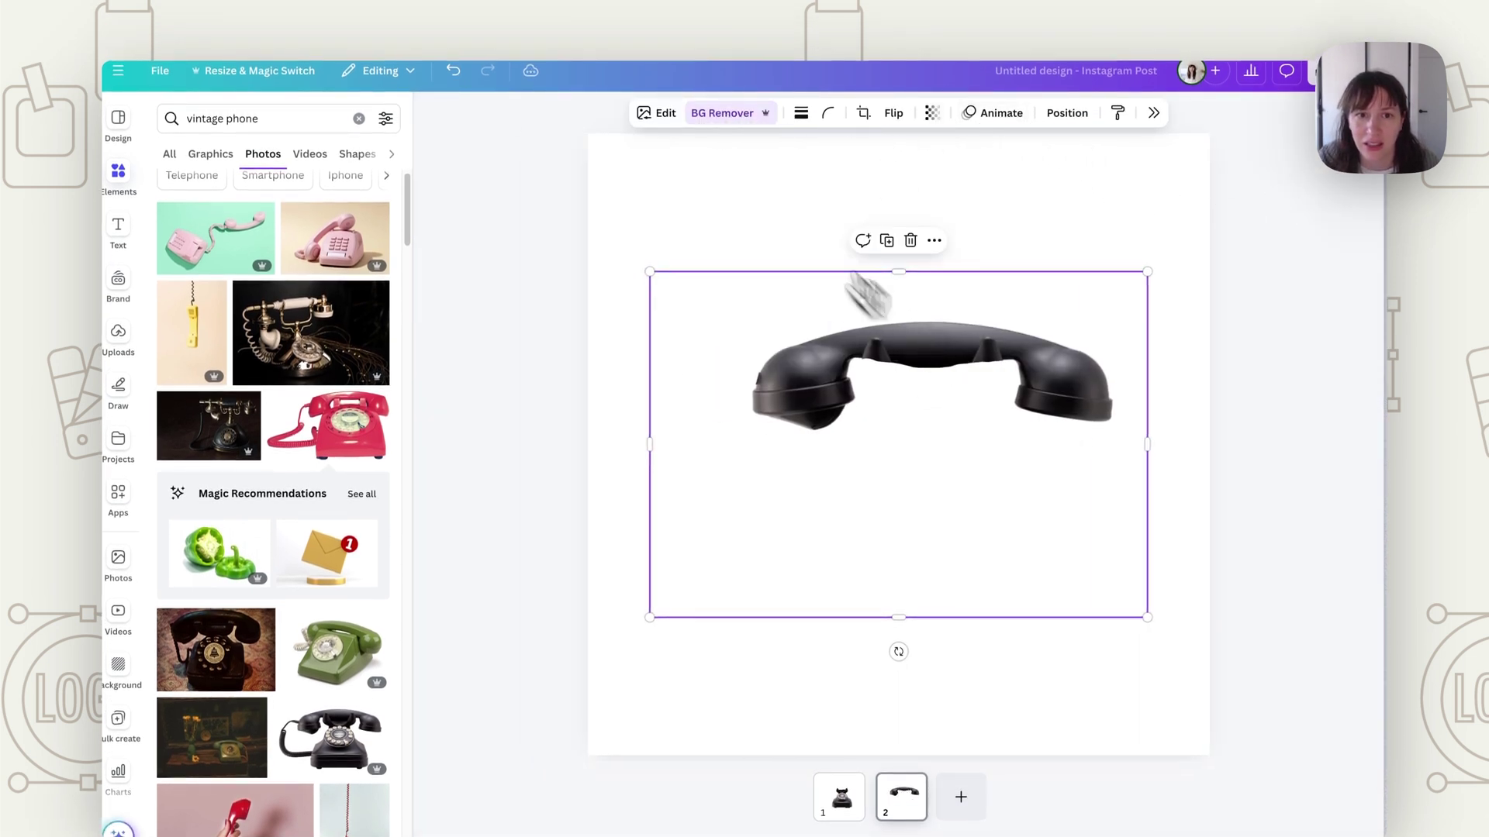
# Use Magic Eraser to remove the bump and right prong along the handset's top.
pyautogui.click(663, 114)
pyautogui.click(1244, 246)
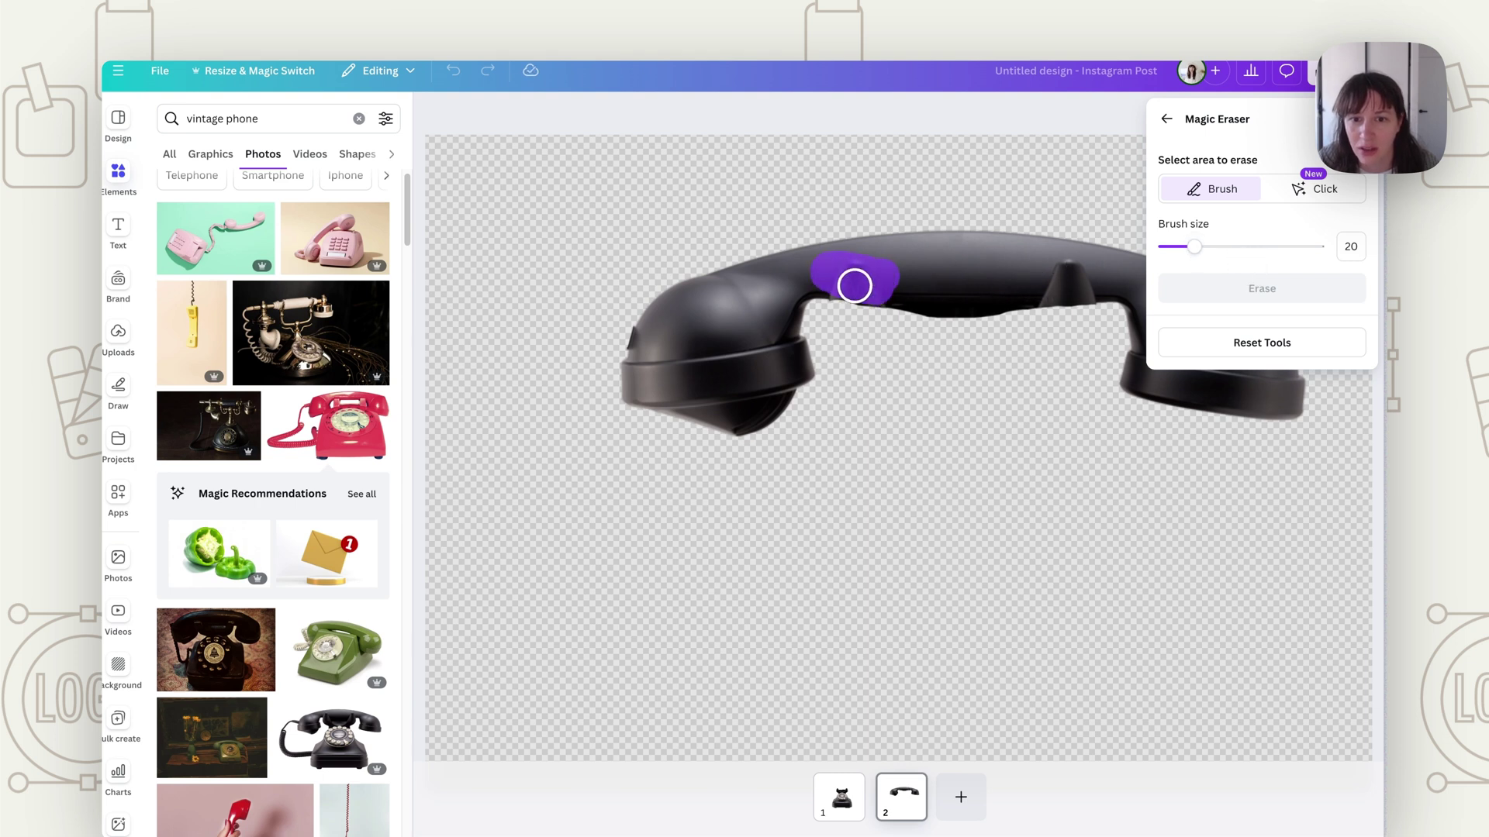
pyautogui.click(1287, 289)
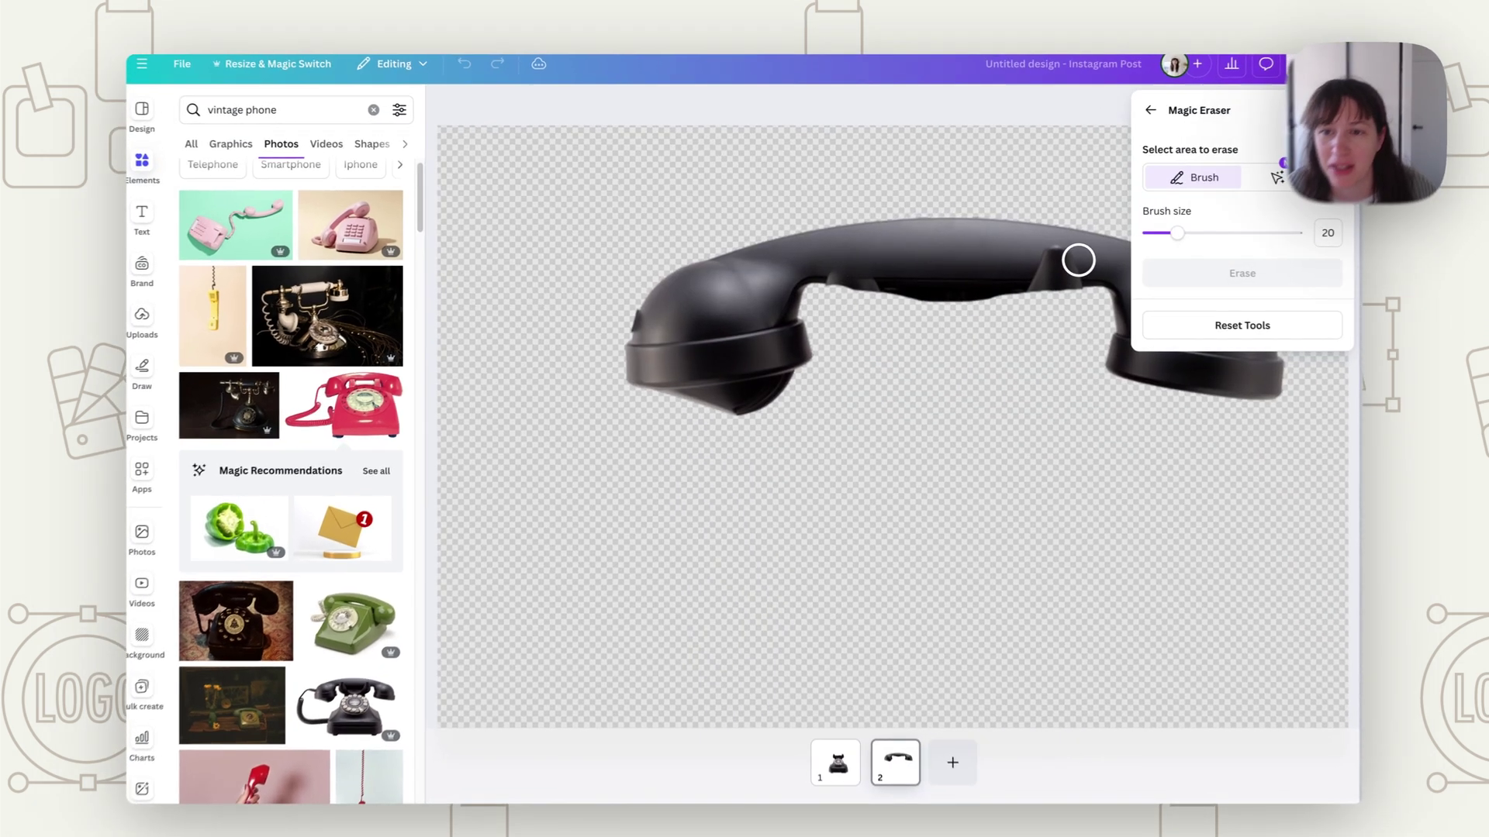
pyautogui.moveTo(1060, 259); pyautogui.dragTo(1012, 270)
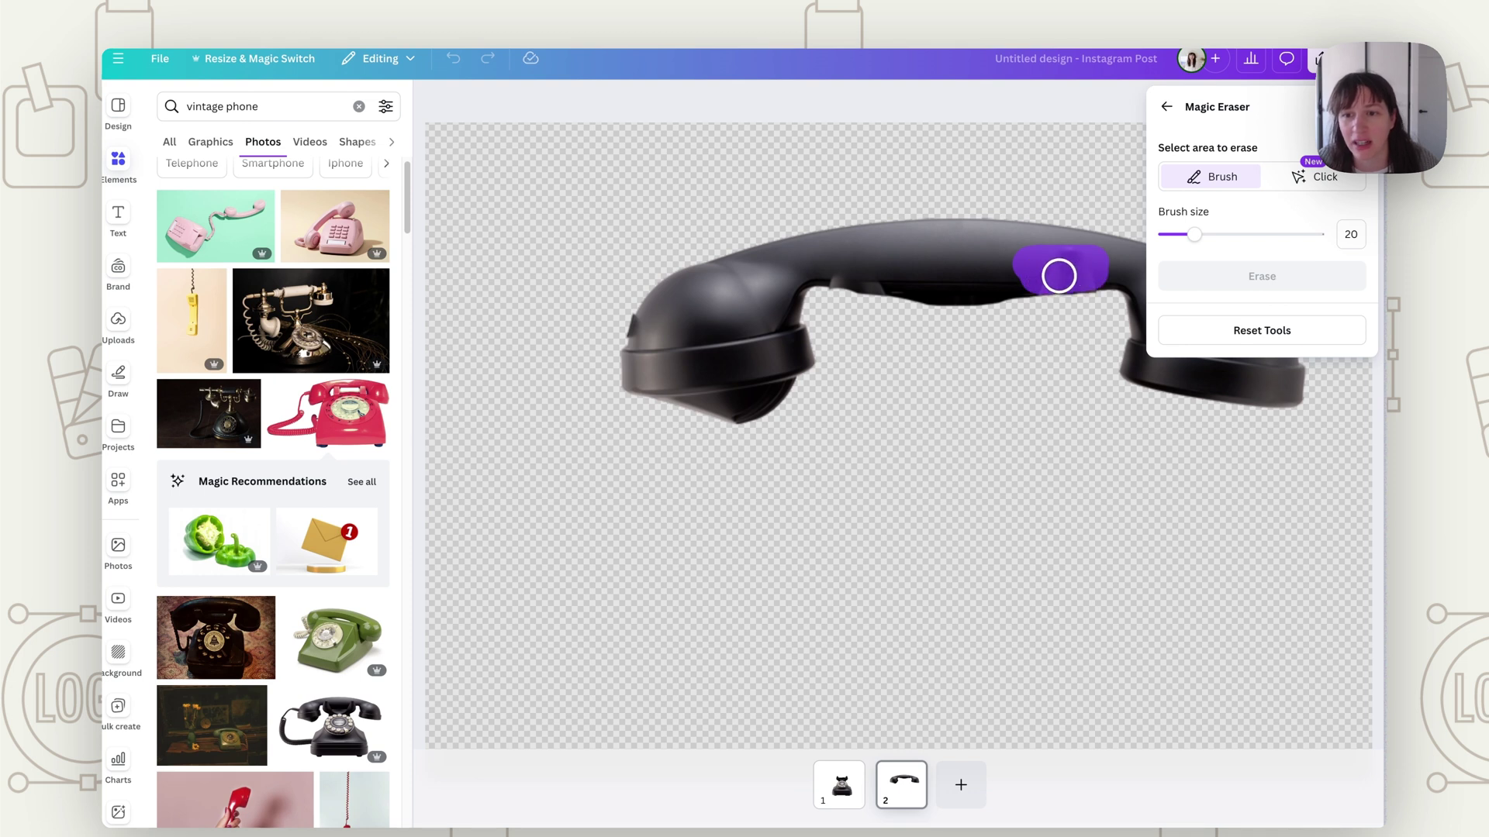
pyautogui.moveTo(1024, 274); pyautogui.dragTo(1017, 274)
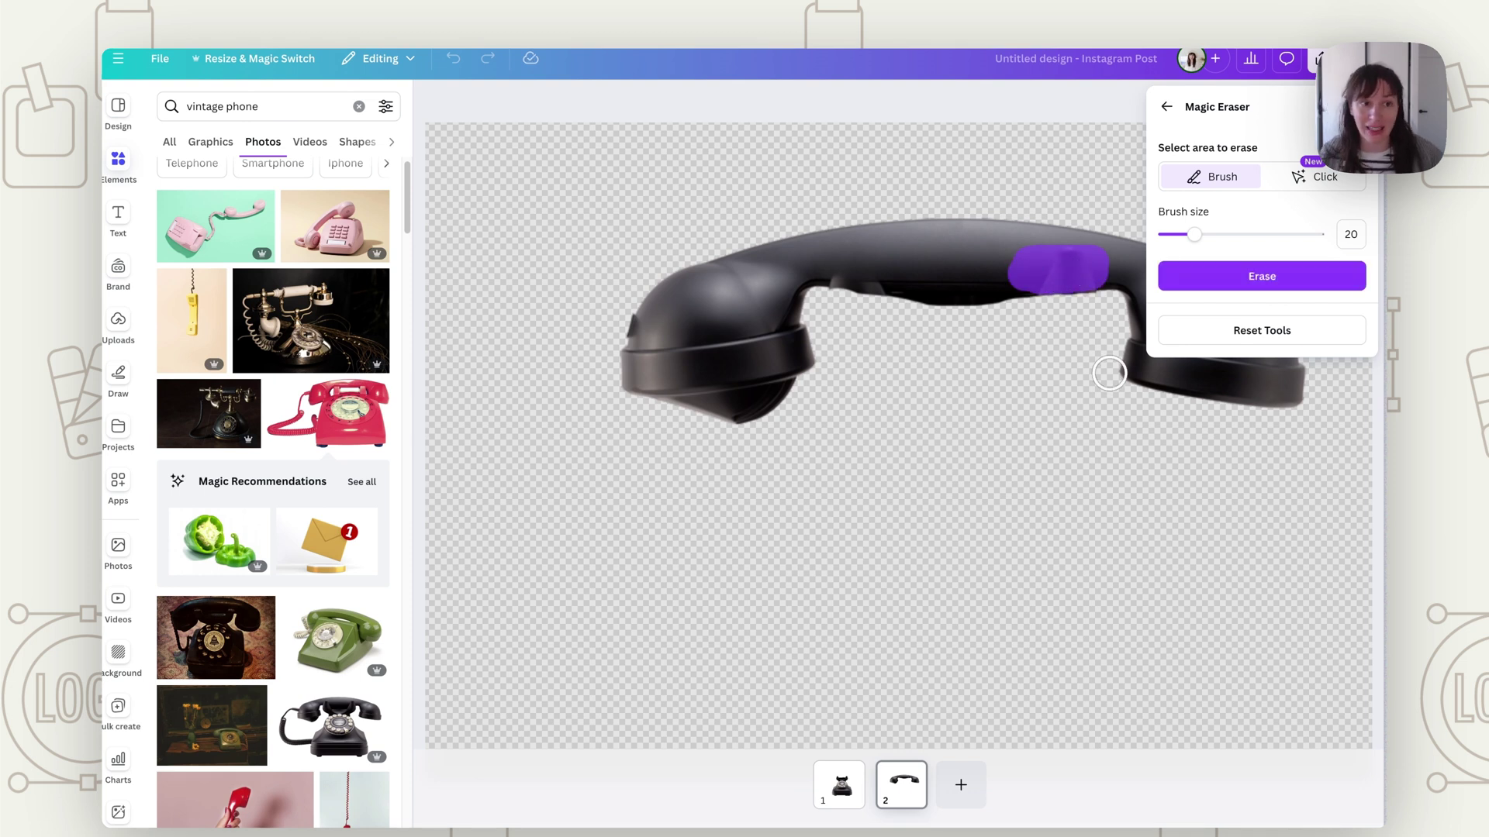
pyautogui.click(1233, 282)
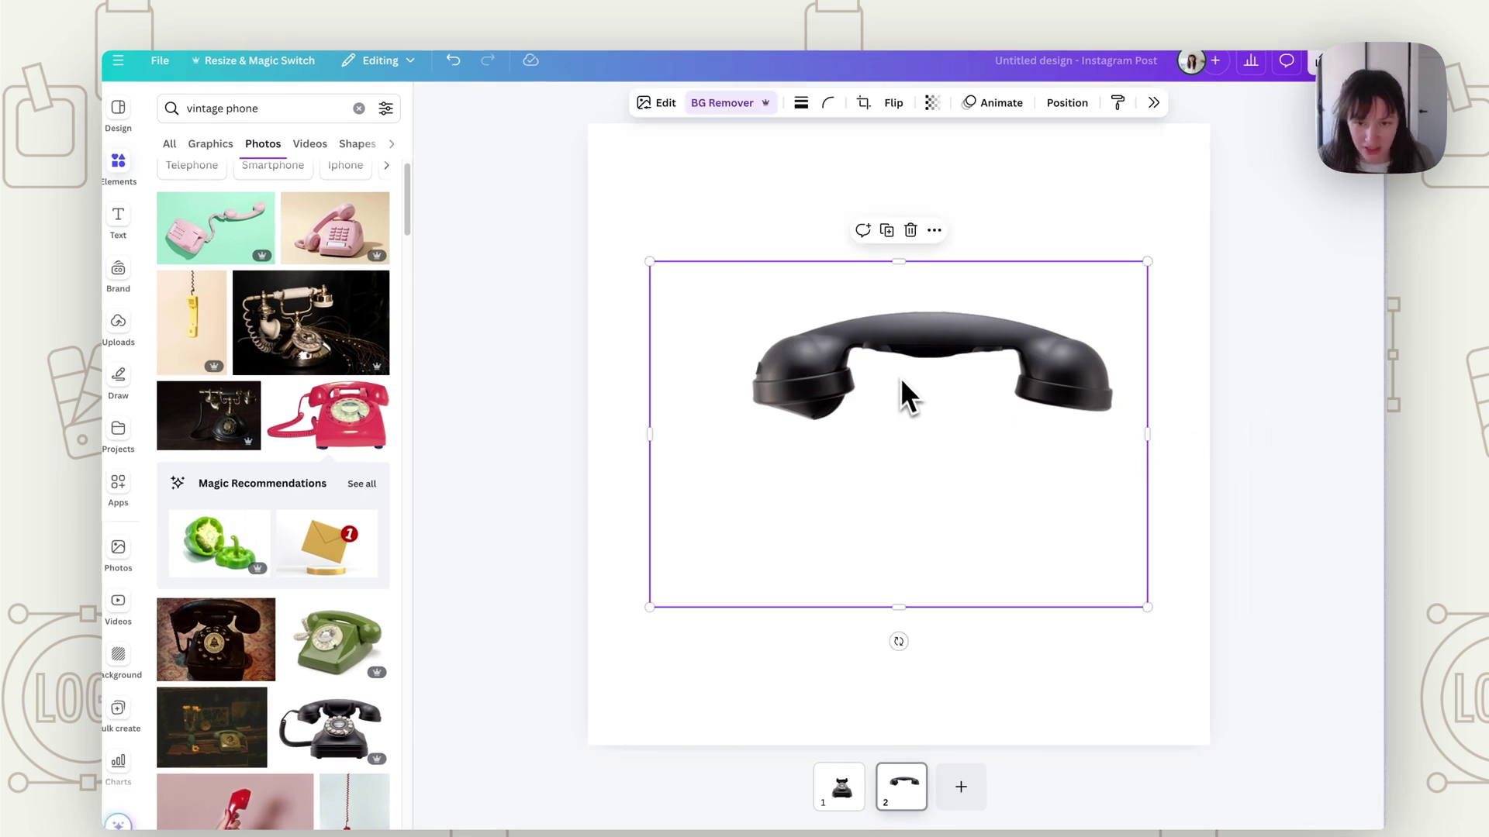
# Crop page 2's handset frame down to the handset and copy it.
pyautogui.moveTo(898, 585); pyautogui.dragTo(901, 413)
pyautogui.moveTo(650, 239); pyautogui.dragTo(730, 268)
pyautogui.hotkey('ctrl', 'z')
pyautogui.moveTo(900, 266); pyautogui.dragTo(897, 269)
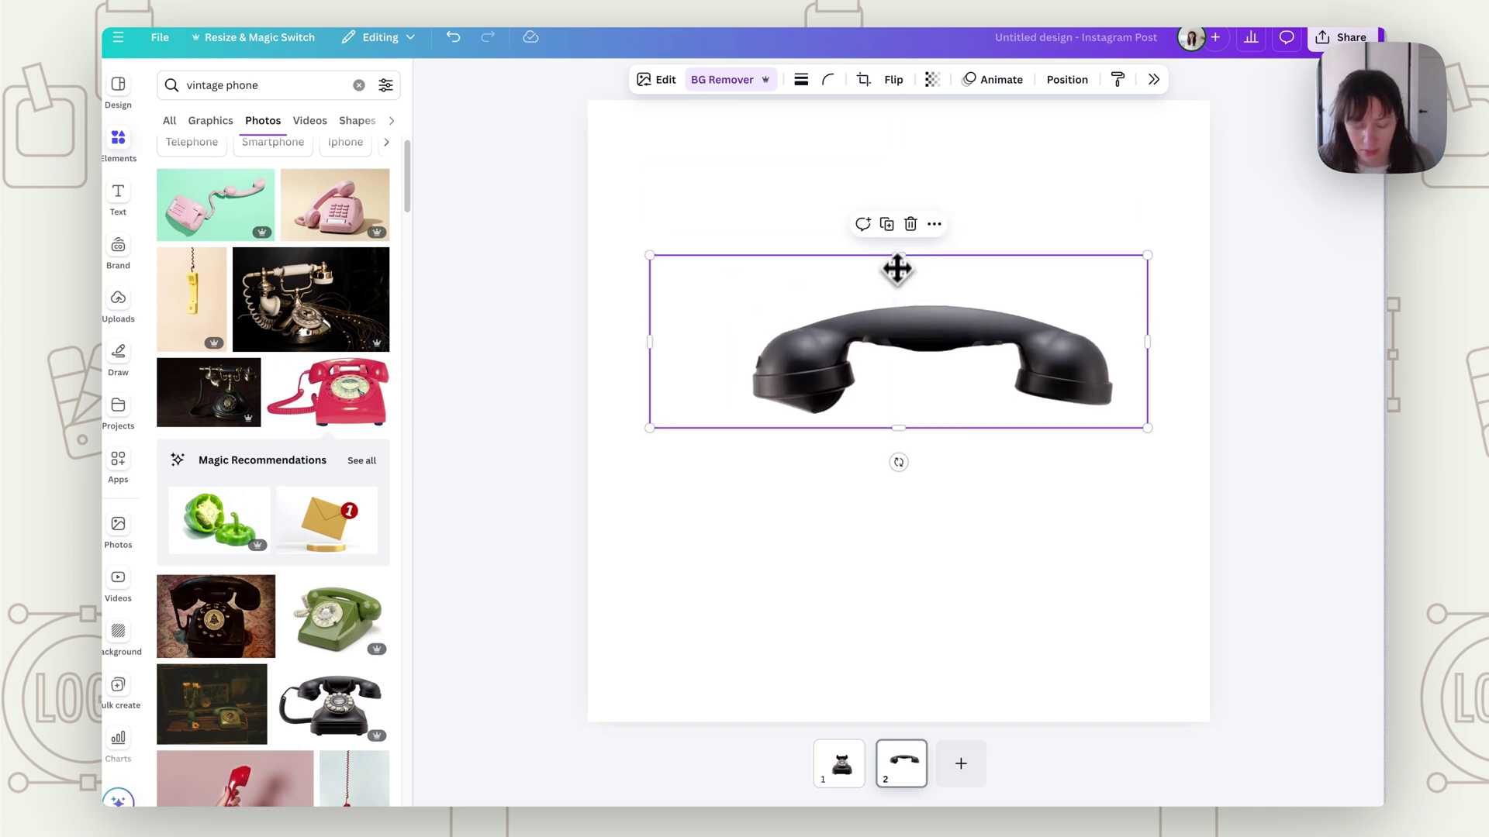
# Paste the handset onto page 1's cradle and send it behind the phone base.
pyautogui.click(838, 761)
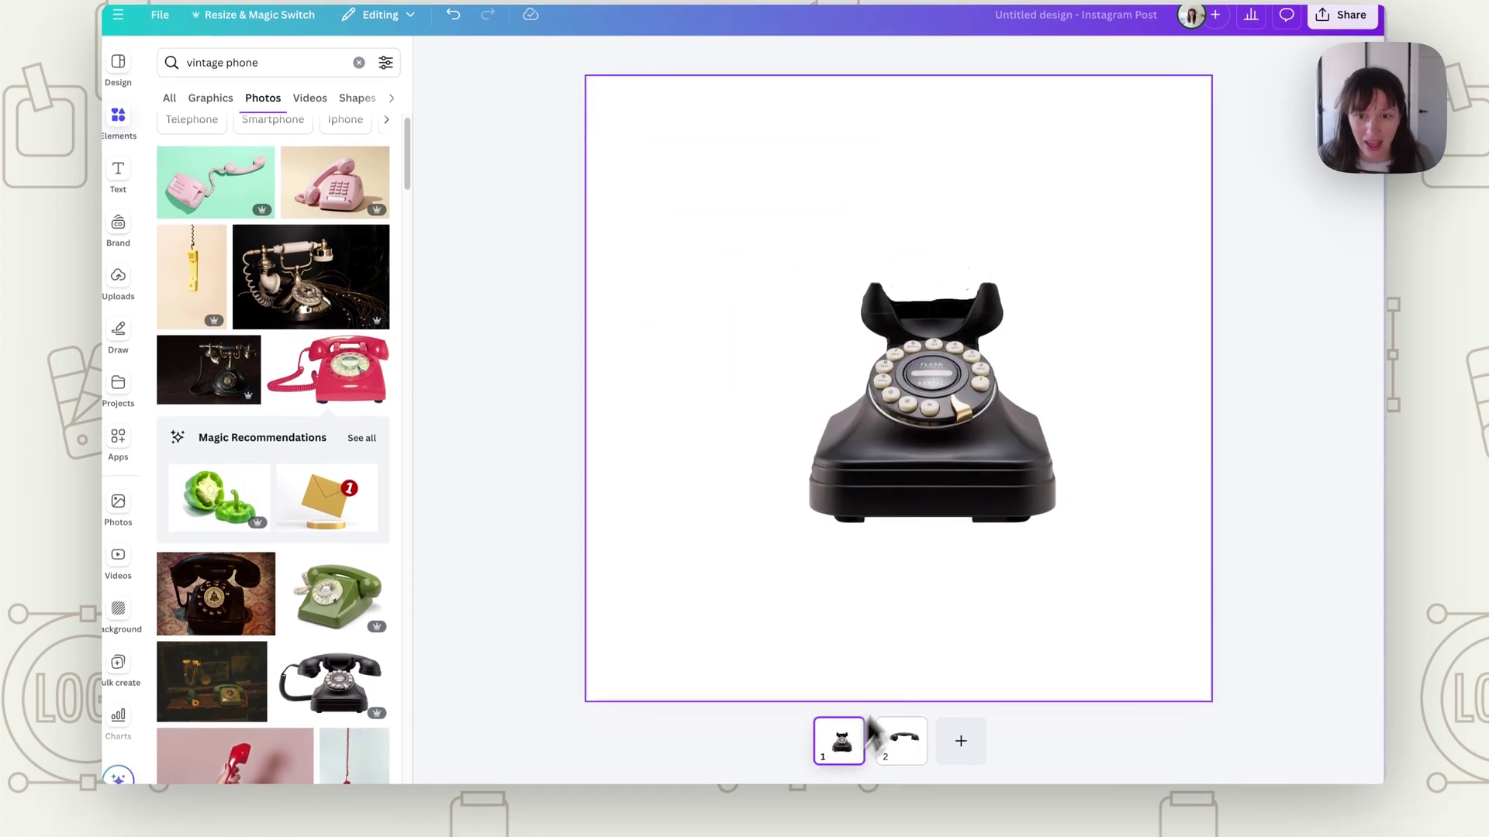
pyautogui.click(927, 438)
pyautogui.moveTo(1028, 326); pyautogui.dragTo(1030, 355)
pyautogui.rightClick(1055, 343)
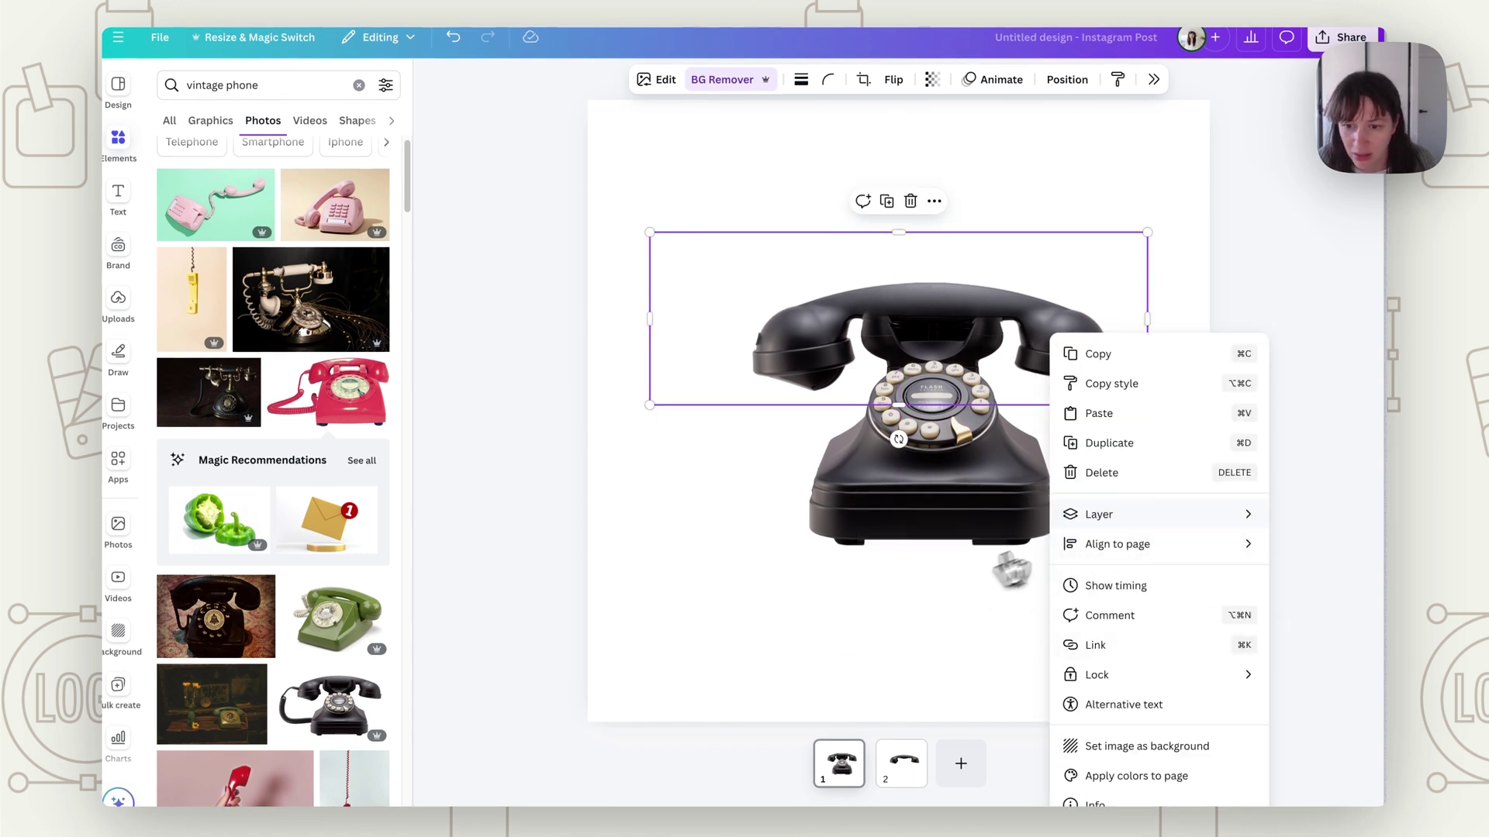
pyautogui.moveTo(1064, 535)
pyautogui.click(942, 606)
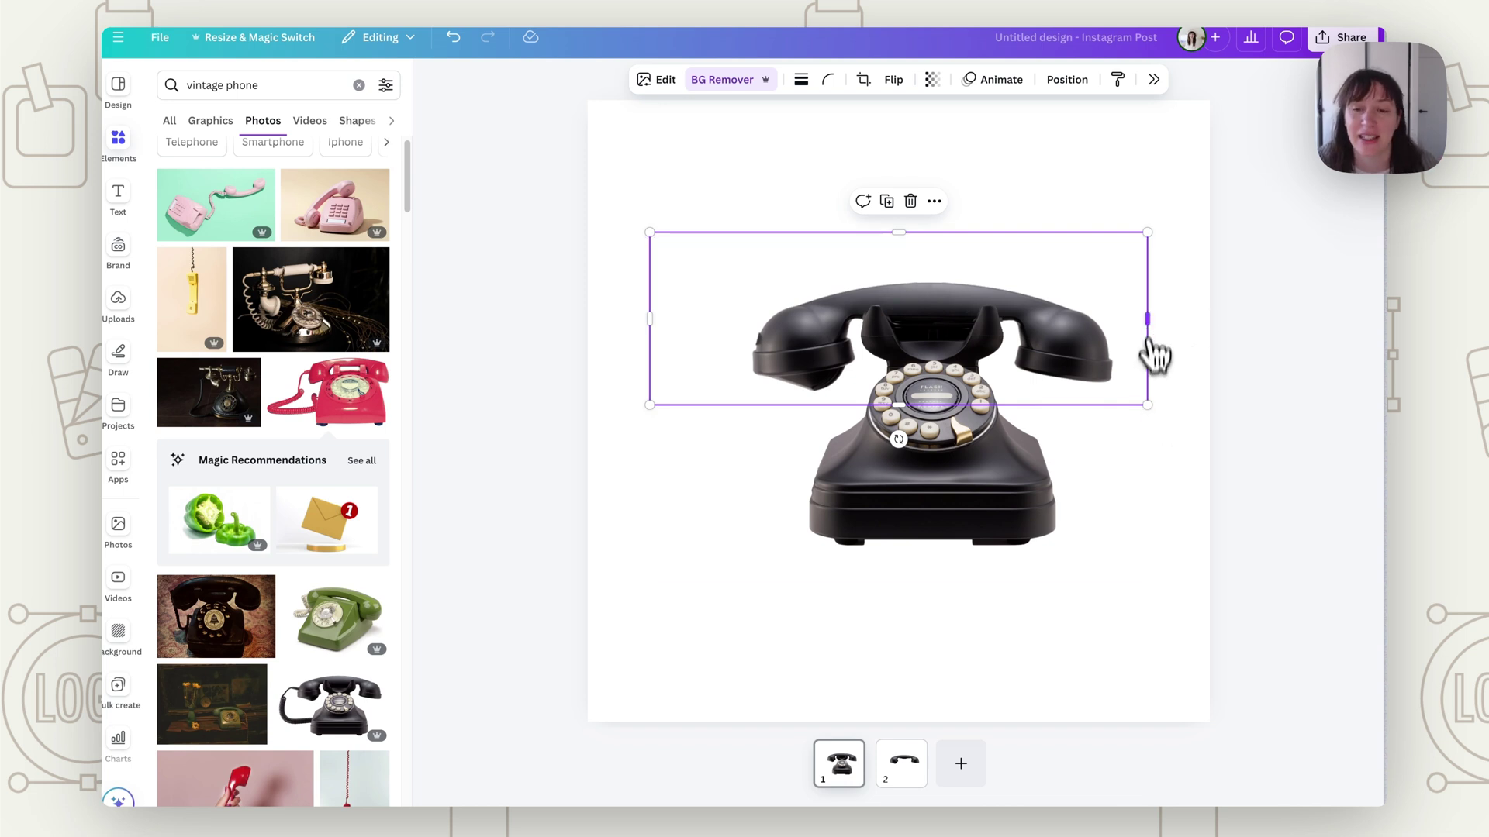
# Create a custom upward lift path for the handset: slightly slower, Smooth style, high-intensity Wiggle.
pyautogui.click(998, 80)
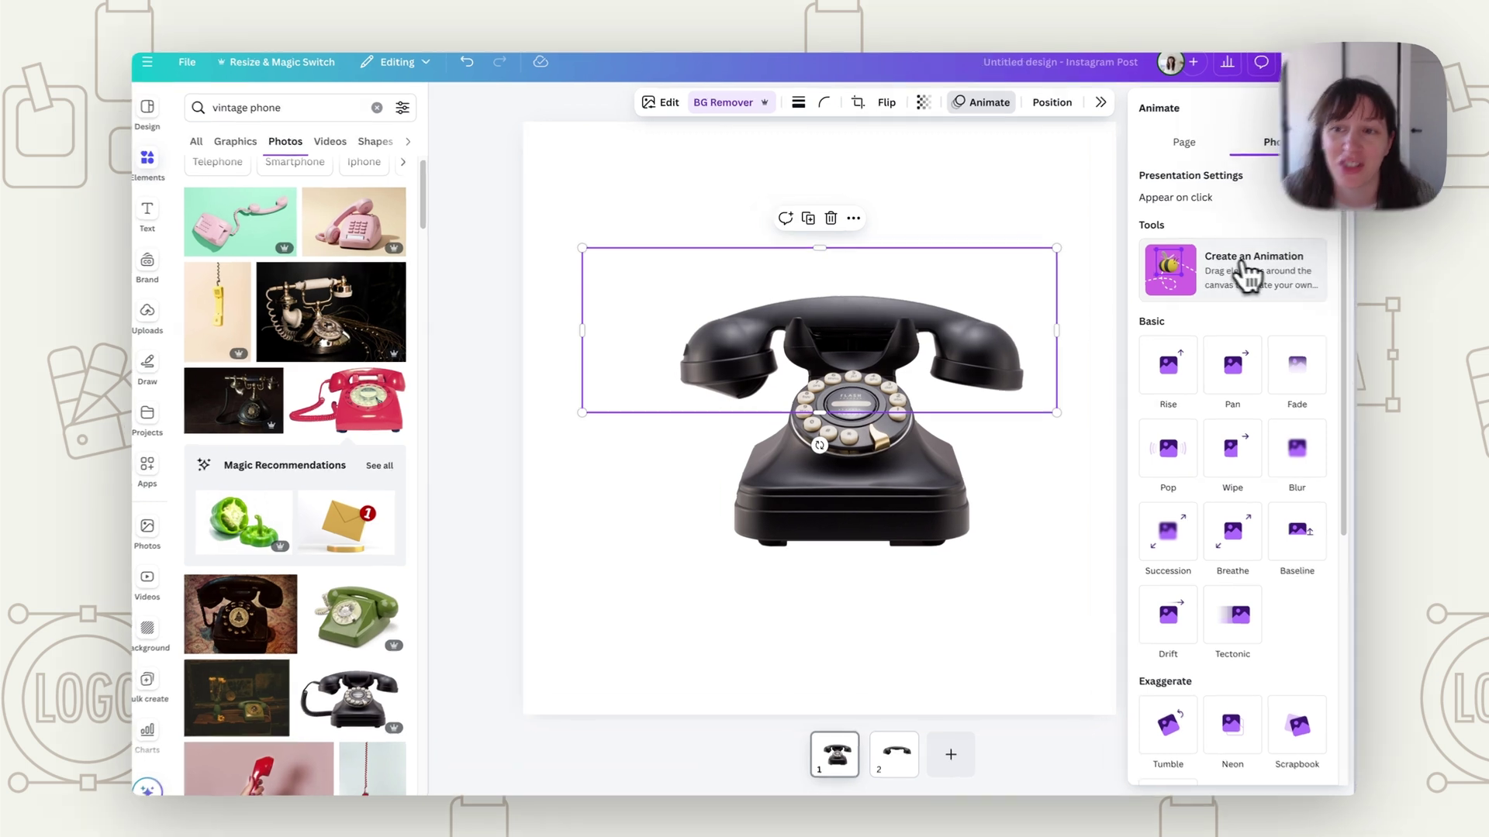
pyautogui.click(1229, 275)
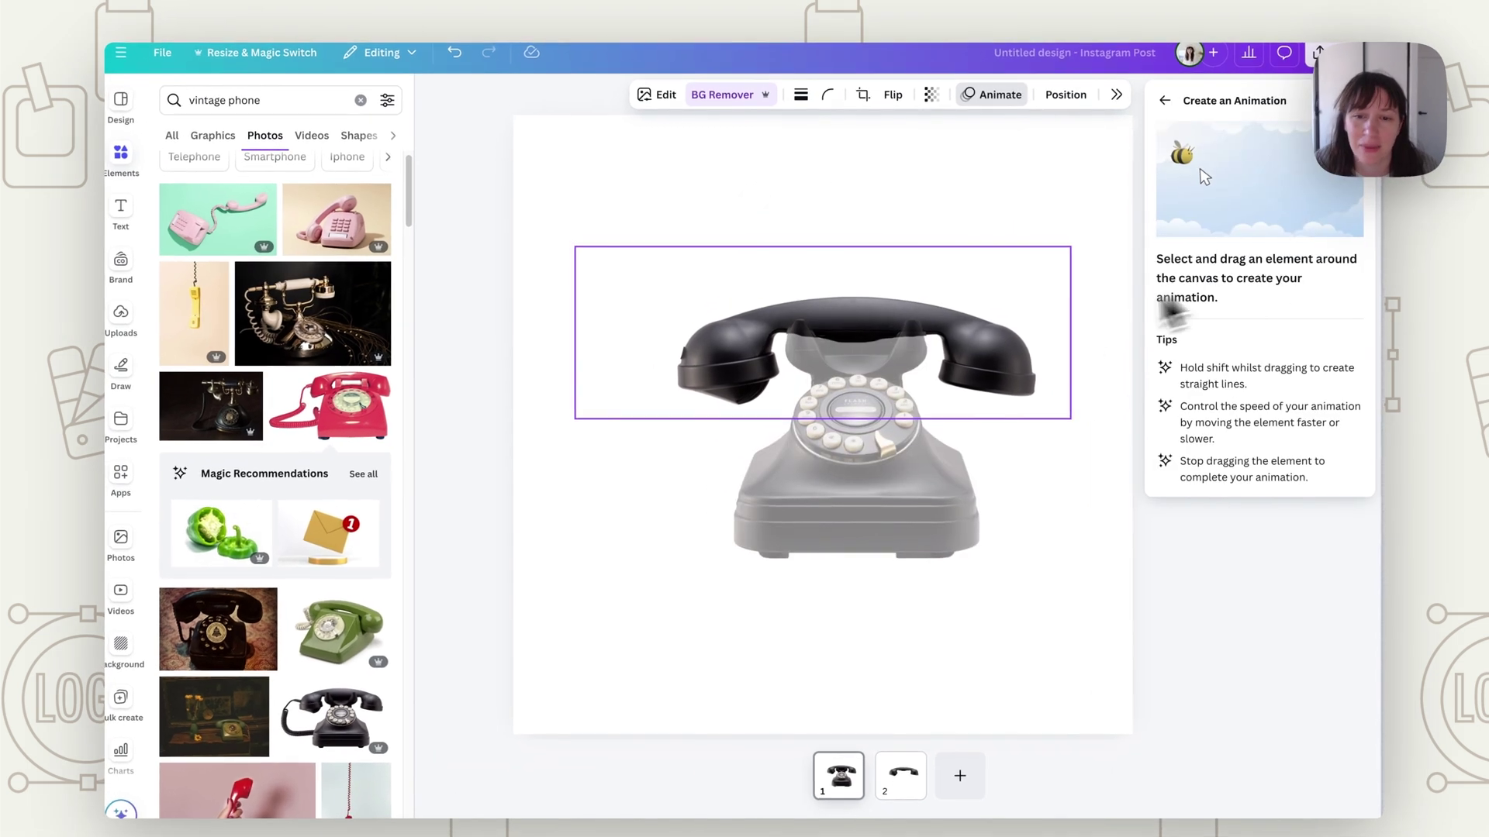
pyautogui.moveTo(1005, 385); pyautogui.dragTo(1002, 296)
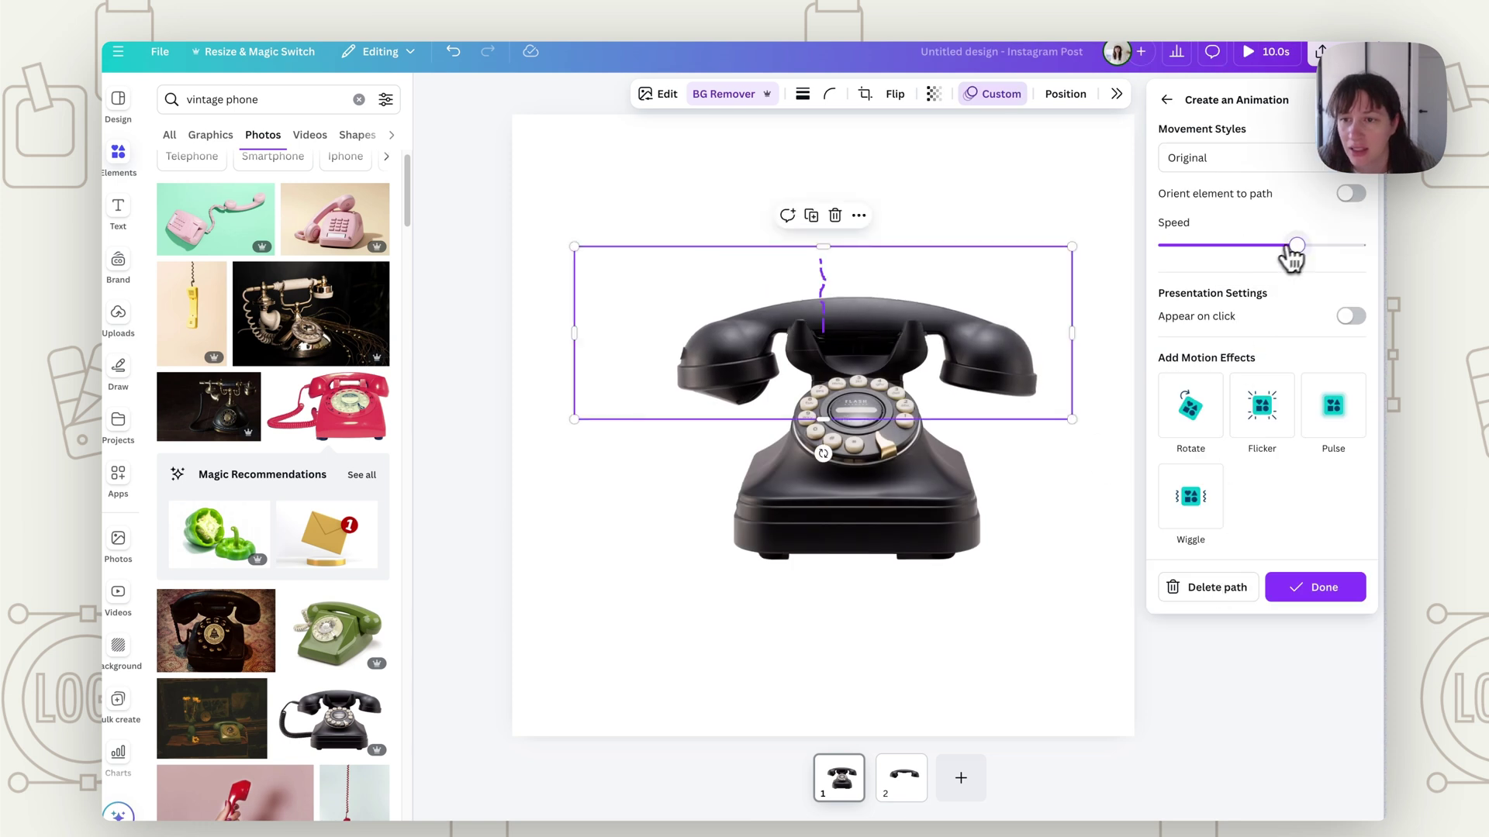
pyautogui.moveTo(1349, 245); pyautogui.dragTo(1317, 246)
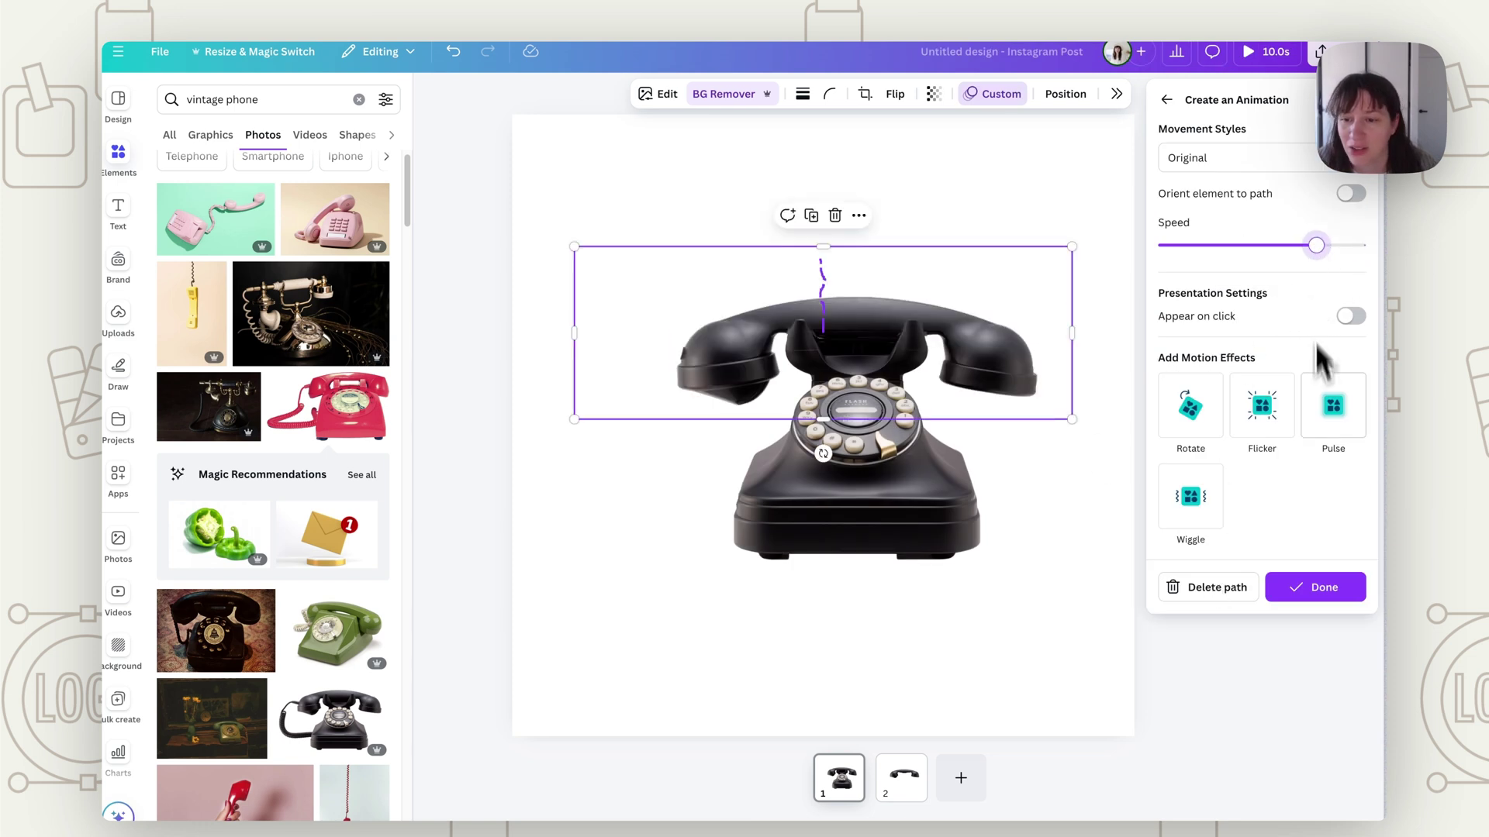
pyautogui.click(1198, 523)
pyautogui.click(1346, 163)
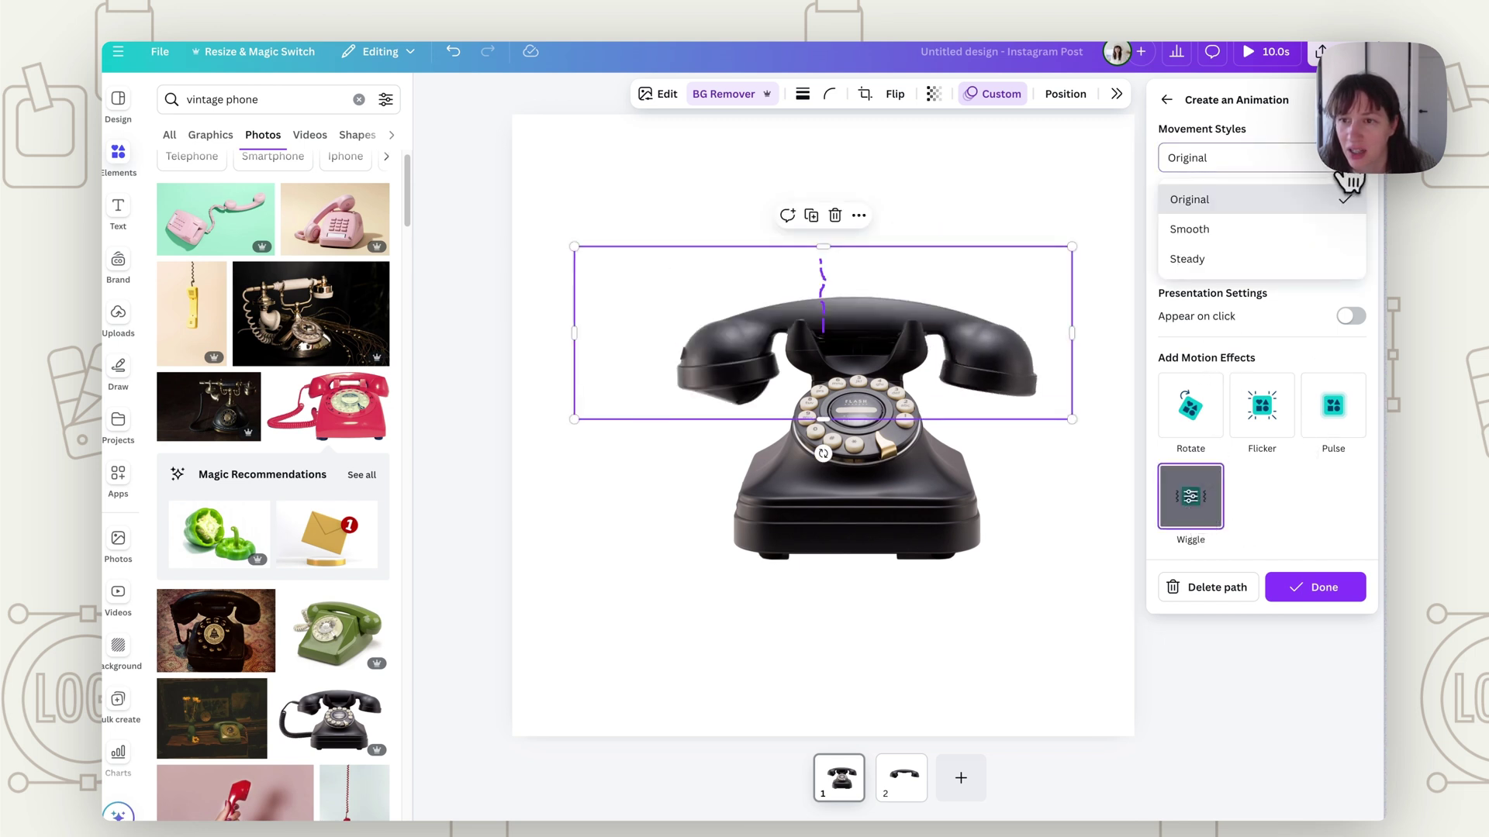
pyautogui.click(1206, 230)
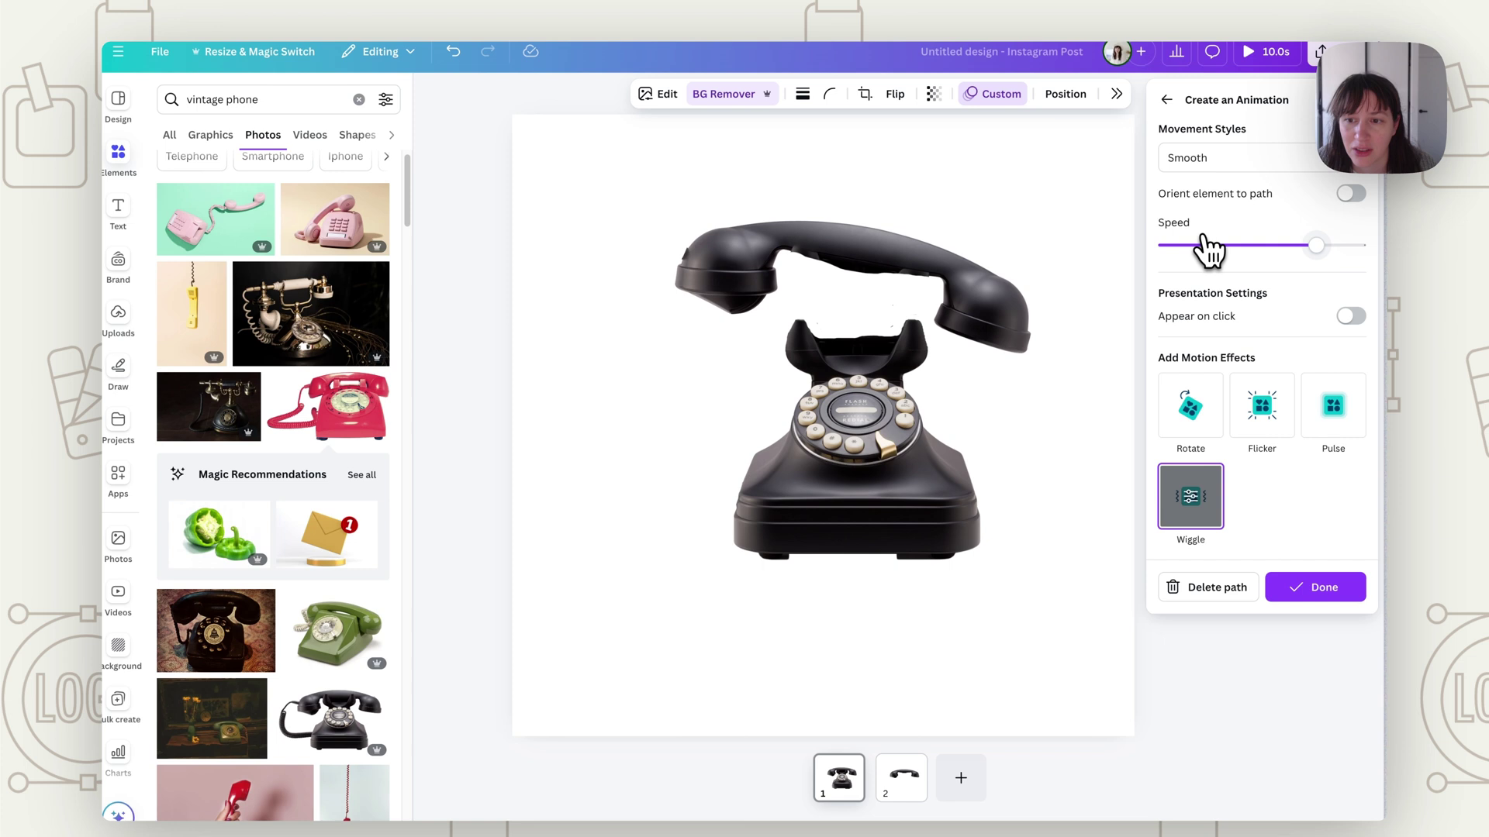
pyautogui.click(1197, 508)
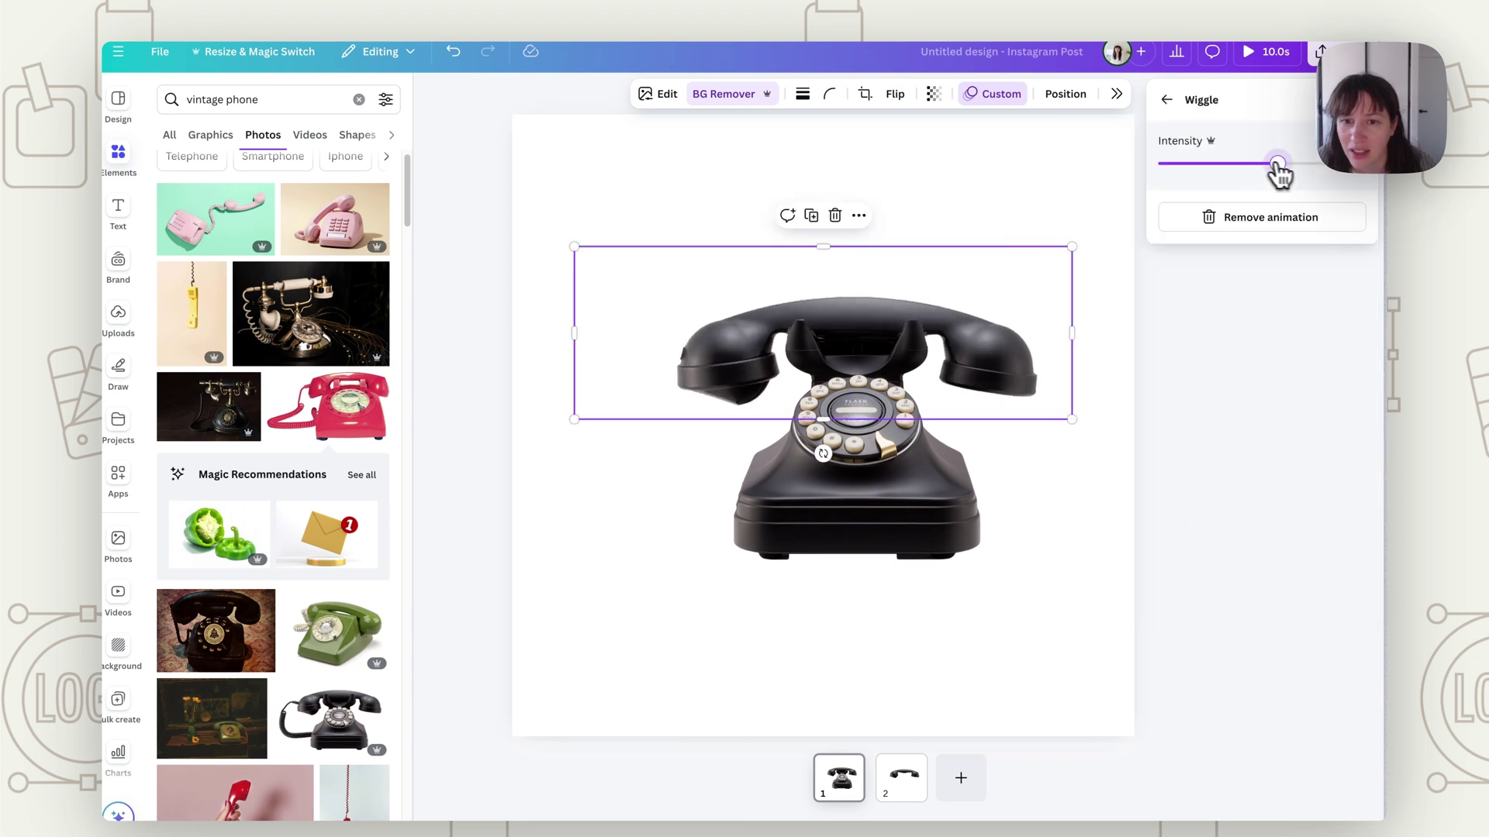
pyautogui.moveTo(1277, 163); pyautogui.dragTo(1306, 165)
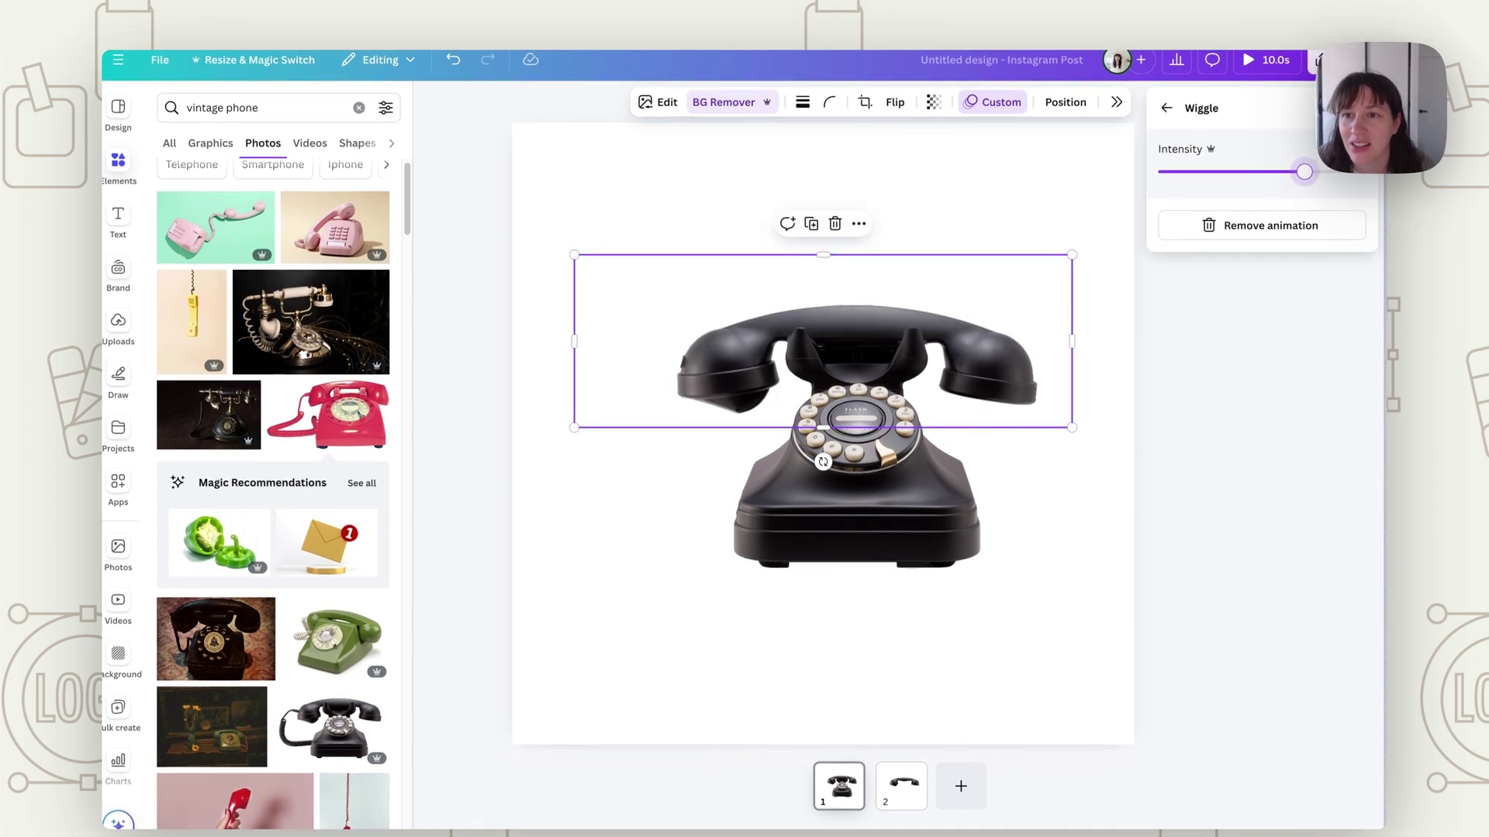
pyautogui.click(1172, 118)
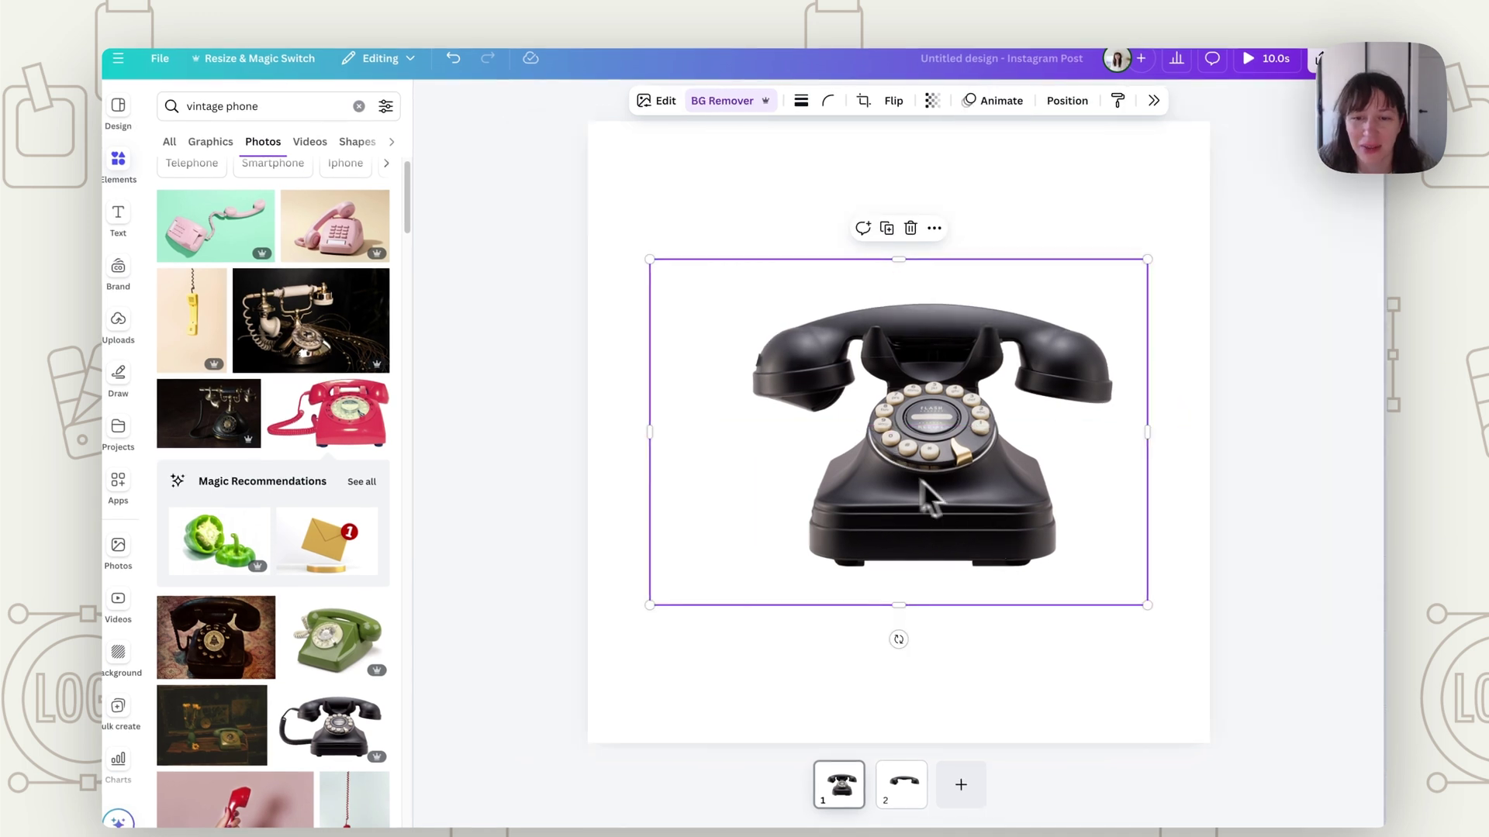
# Add a Wiggle motion effect to the phone base with intensity near its minimum.
pyautogui.click(999, 102)
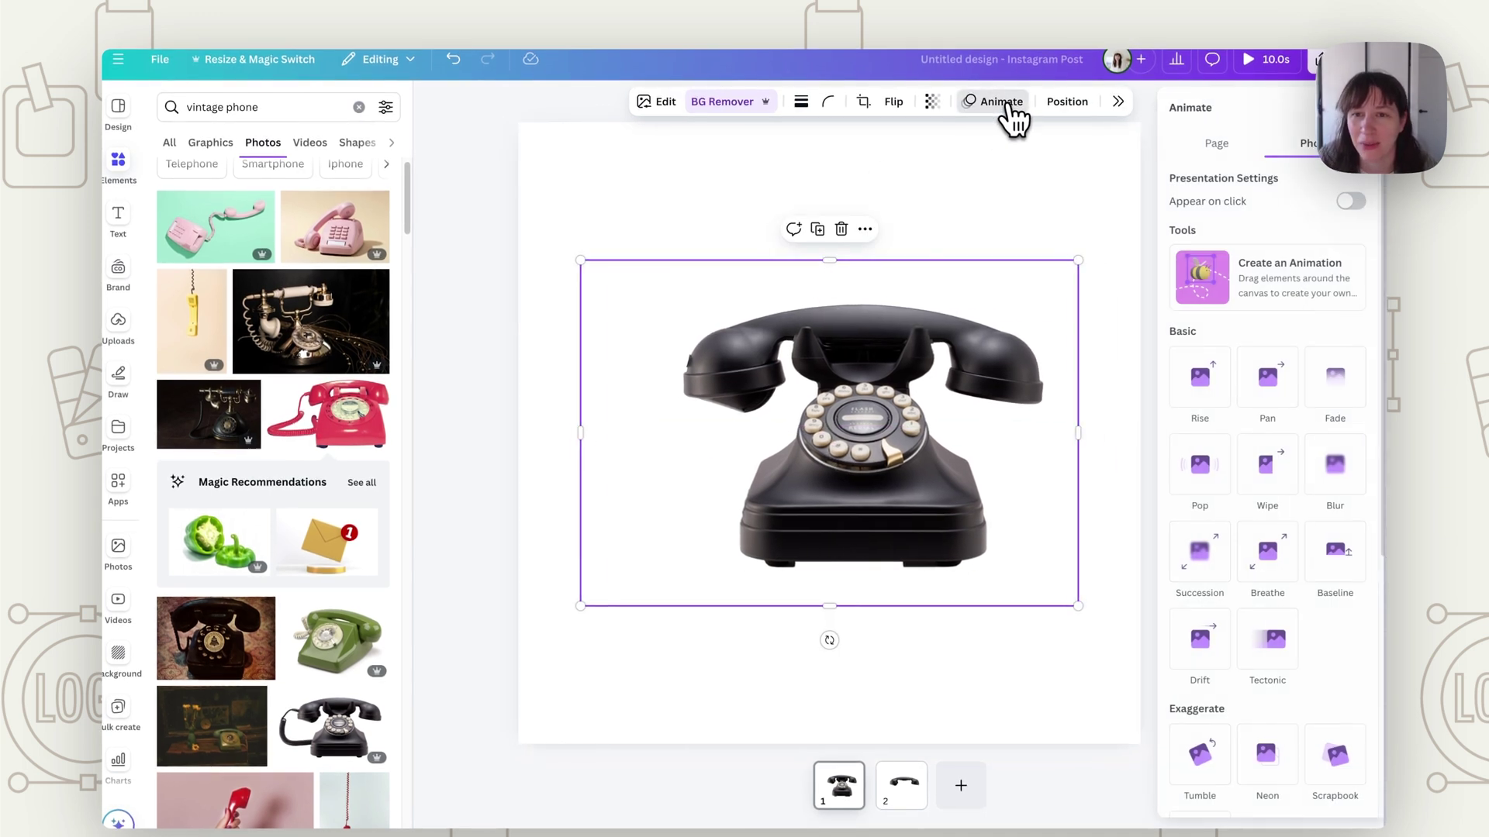
pyautogui.scroll(-6, 1266, 591)
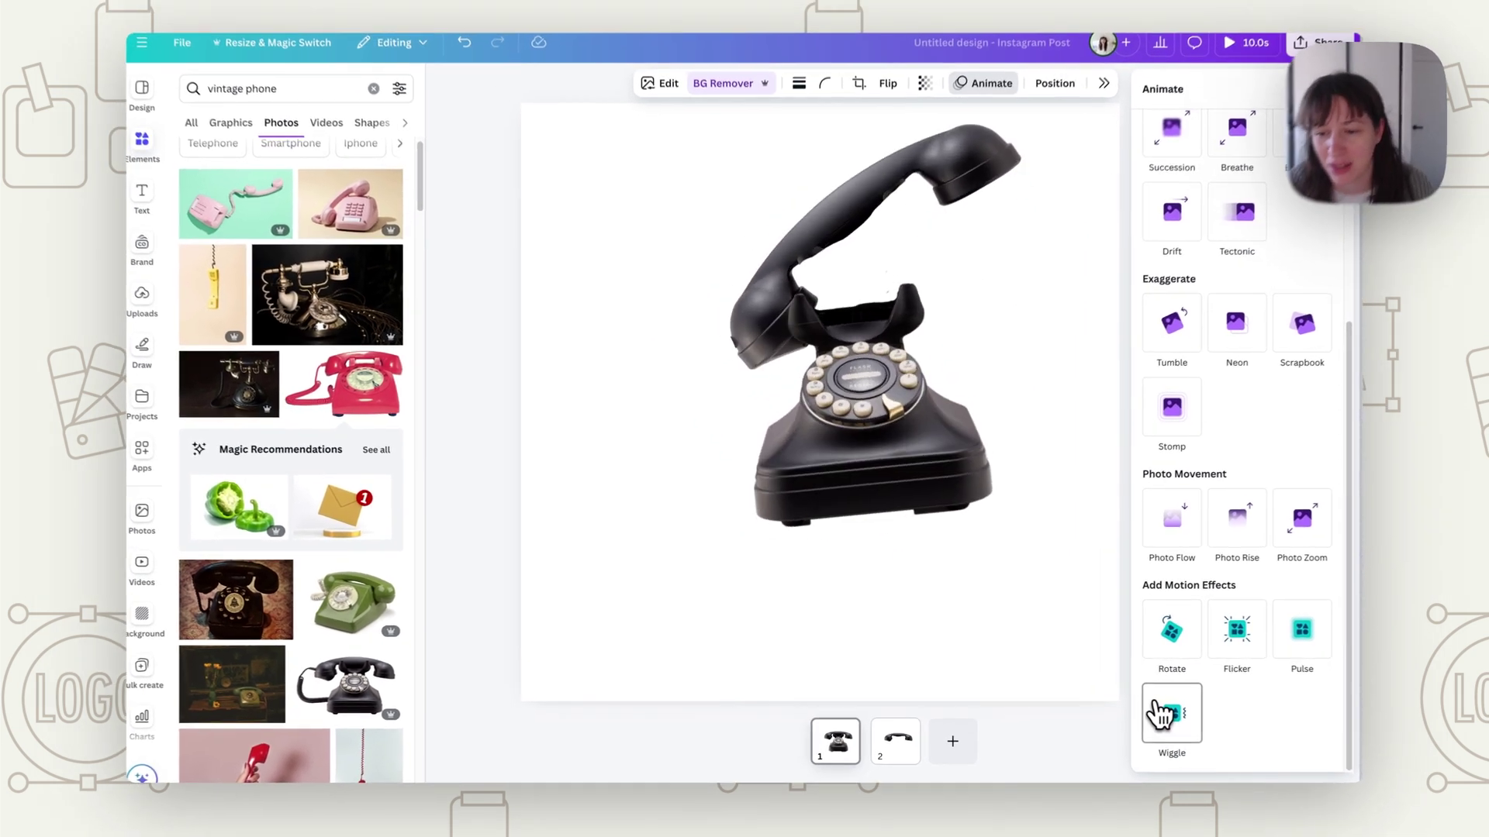
pyautogui.click(1148, 709)
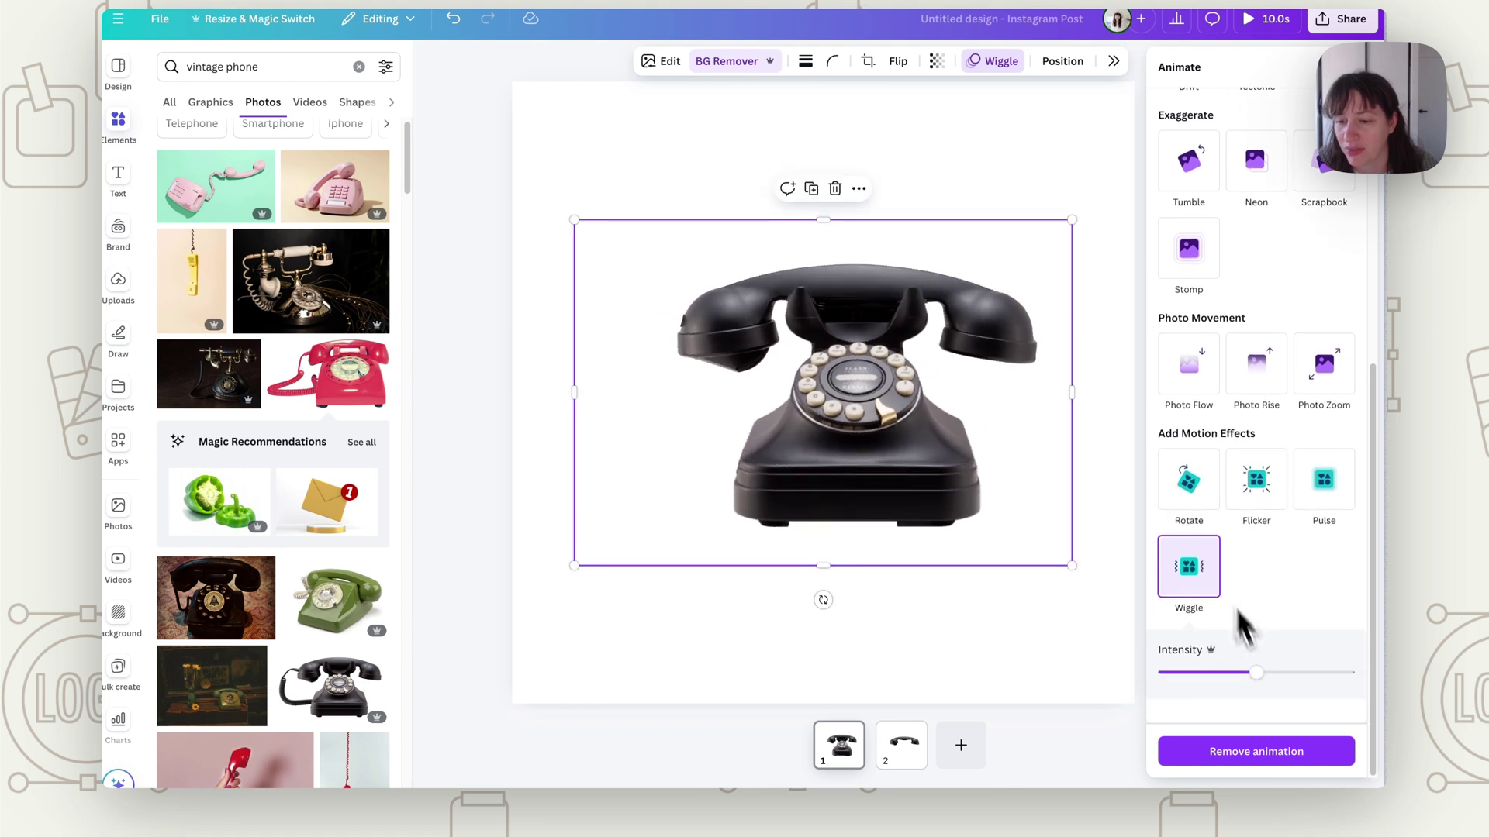
pyautogui.click(1179, 672)
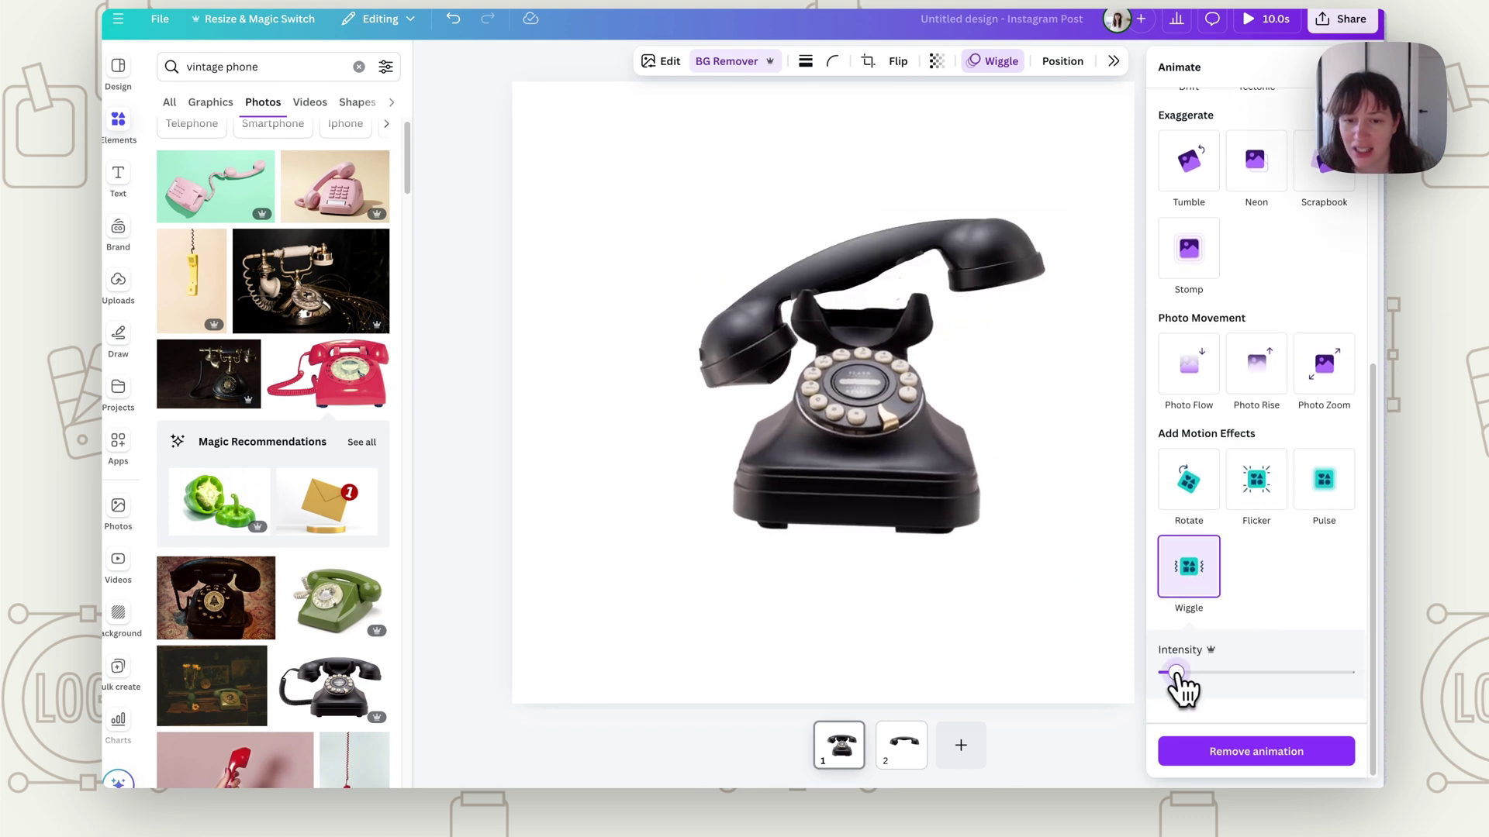
pyautogui.moveTo(1176, 673); pyautogui.dragTo(1171, 673)
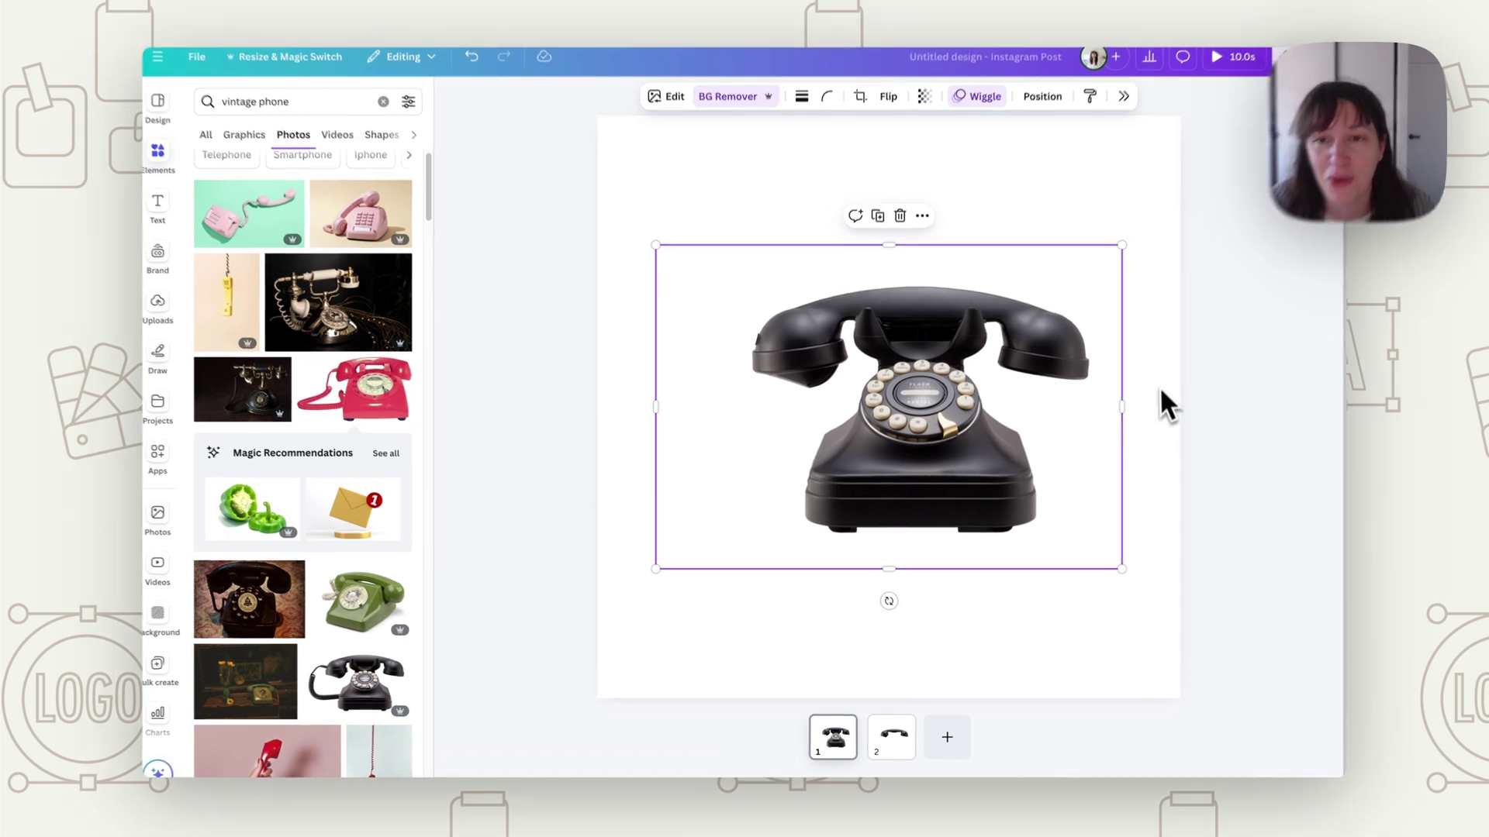
# Delete the leftover handset-only page 2.
pyautogui.click(1160, 386)
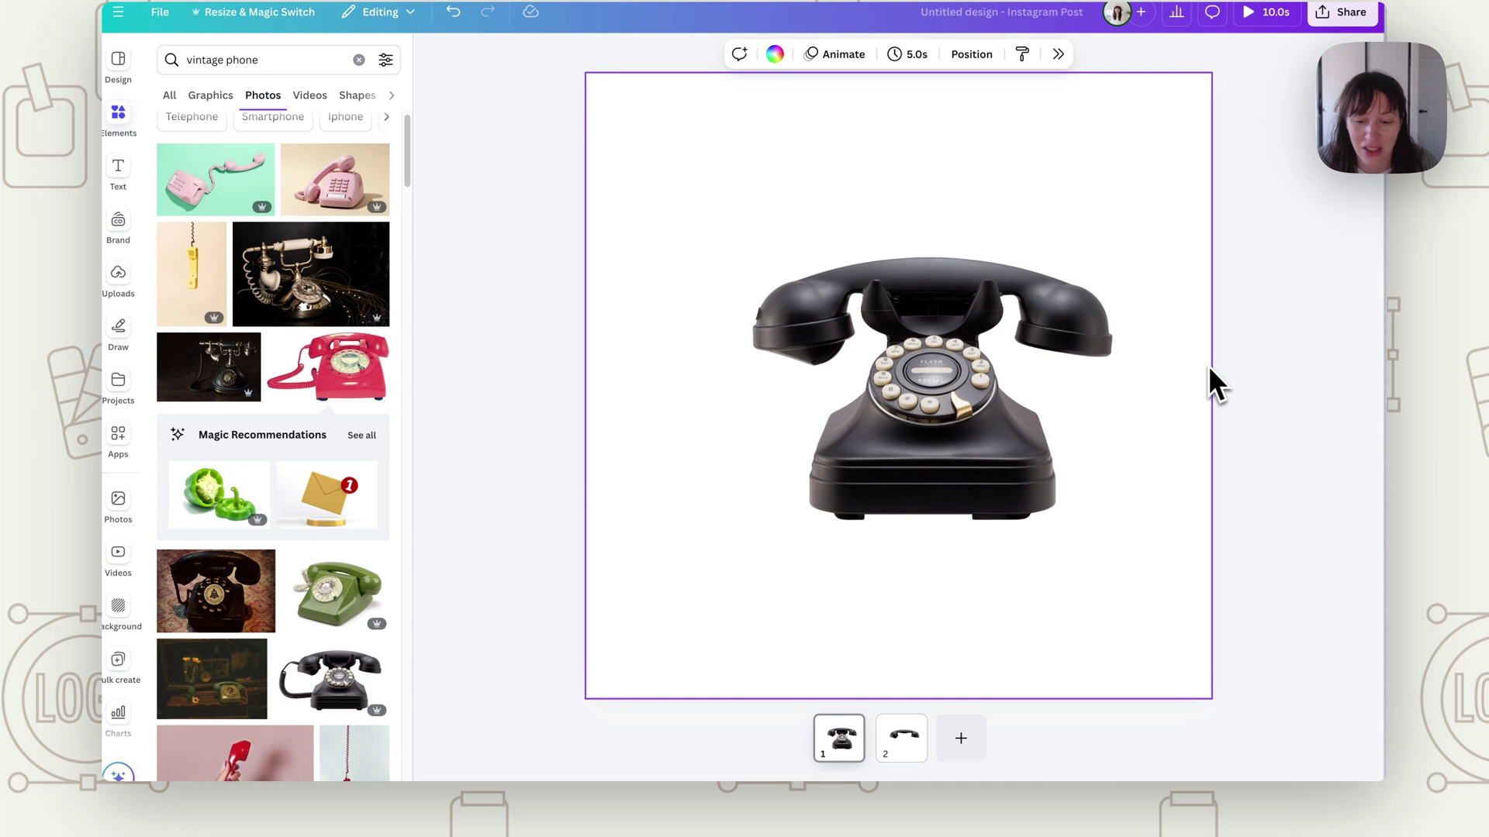
pyautogui.click(904, 756)
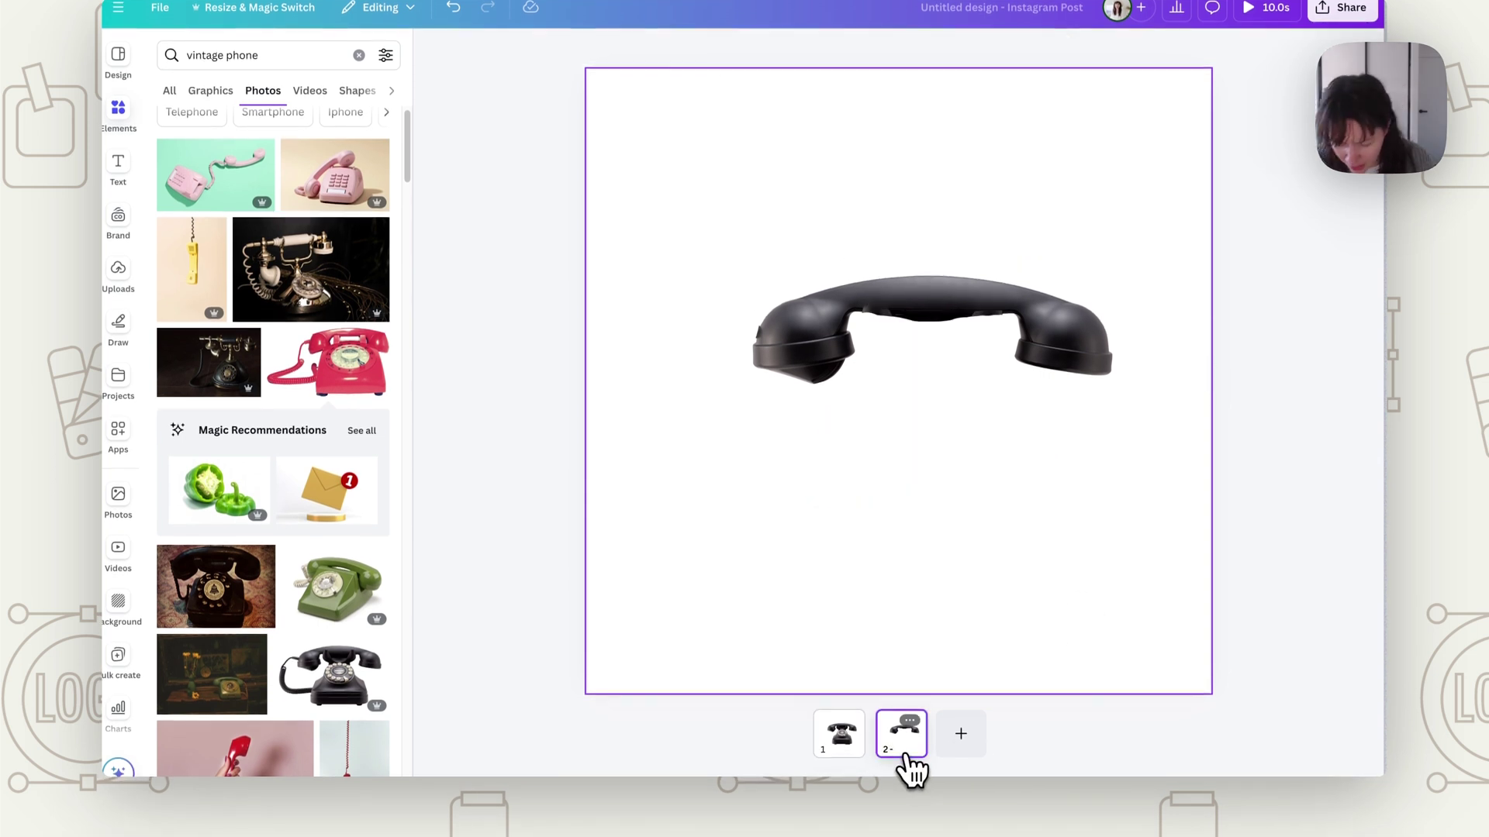
pyautogui.press('Delete')
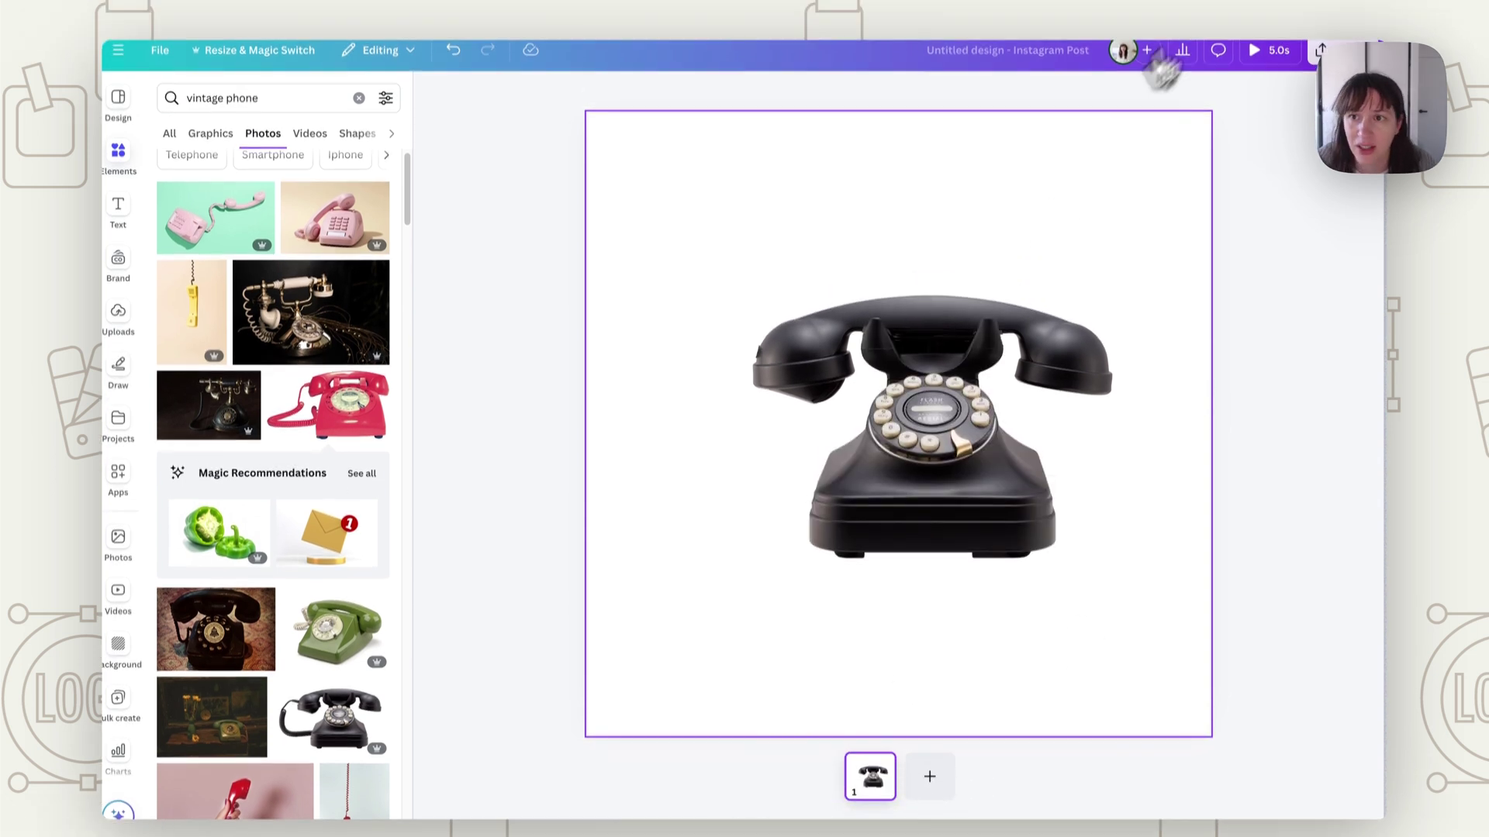
# Play the single-page design full screen to check the phone animation.
pyautogui.click(1267, 8)
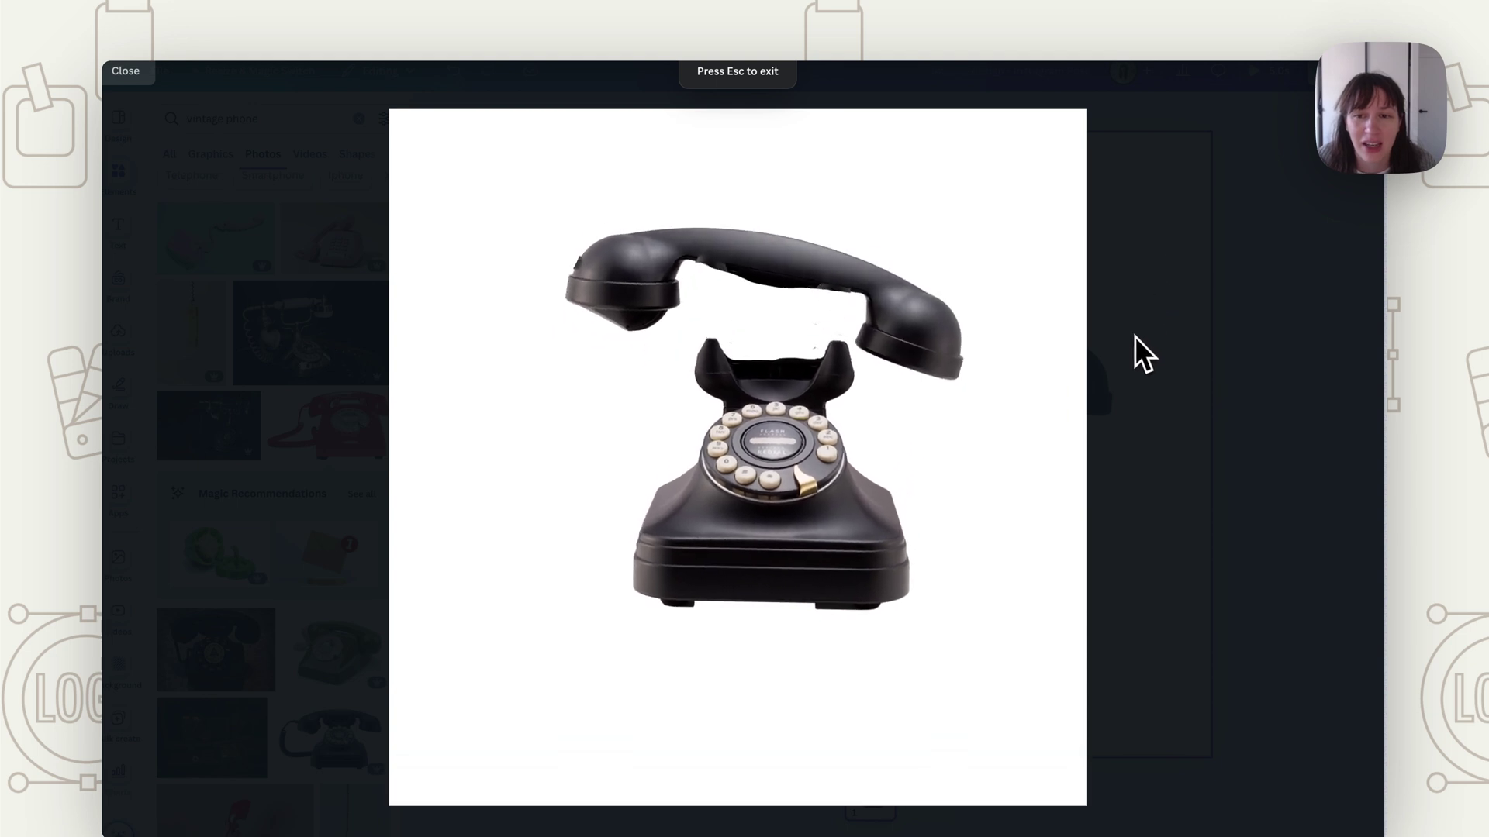
pyautogui.press('Escape')
pyautogui.scroll(-2, 121, 387)
pyautogui.click(120, 397)
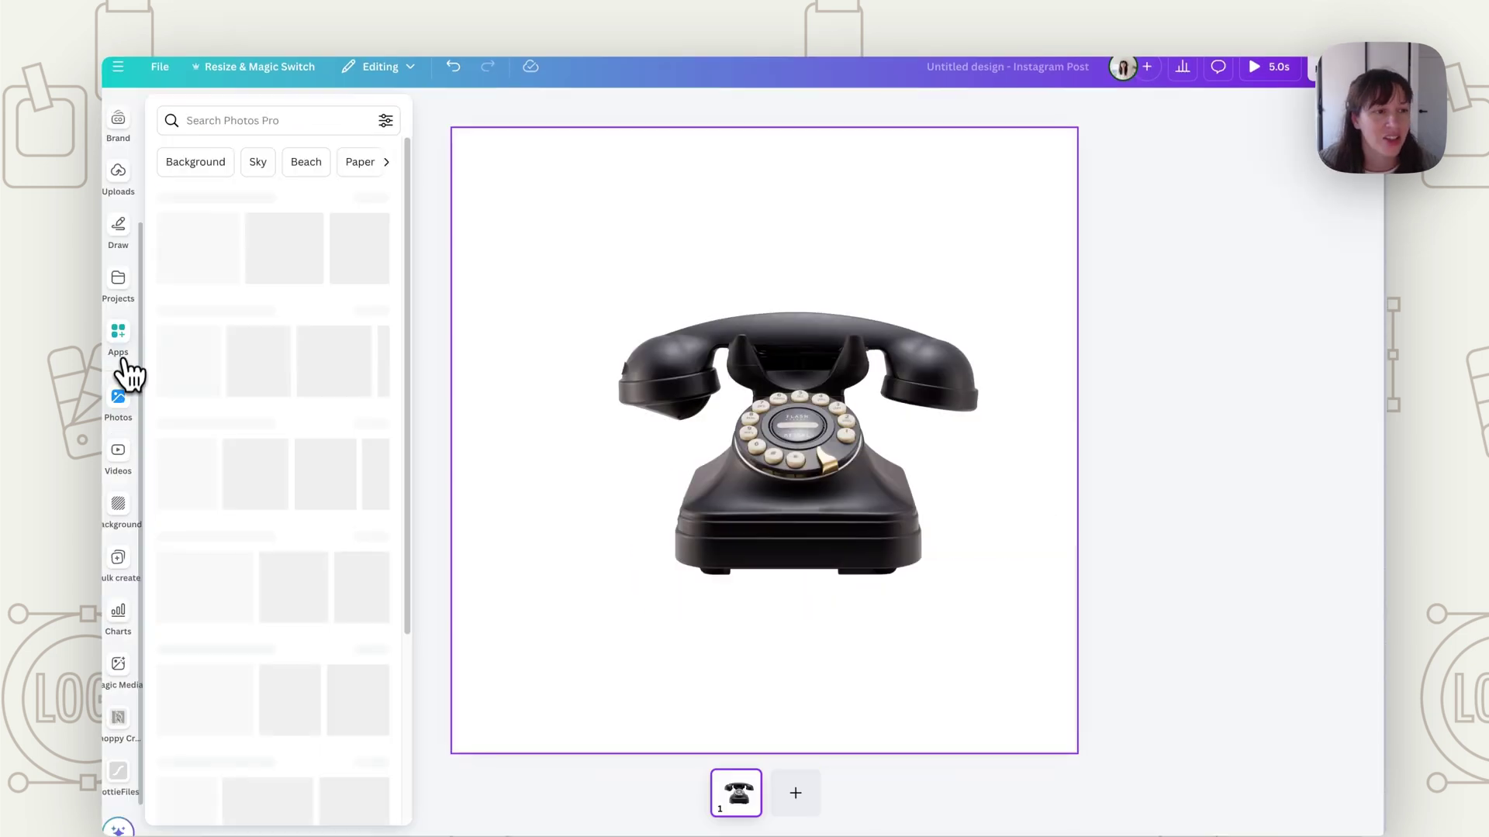
# Open the LottieFiles app and set the page background to the light grey brand colour.
pyautogui.click(123, 345)
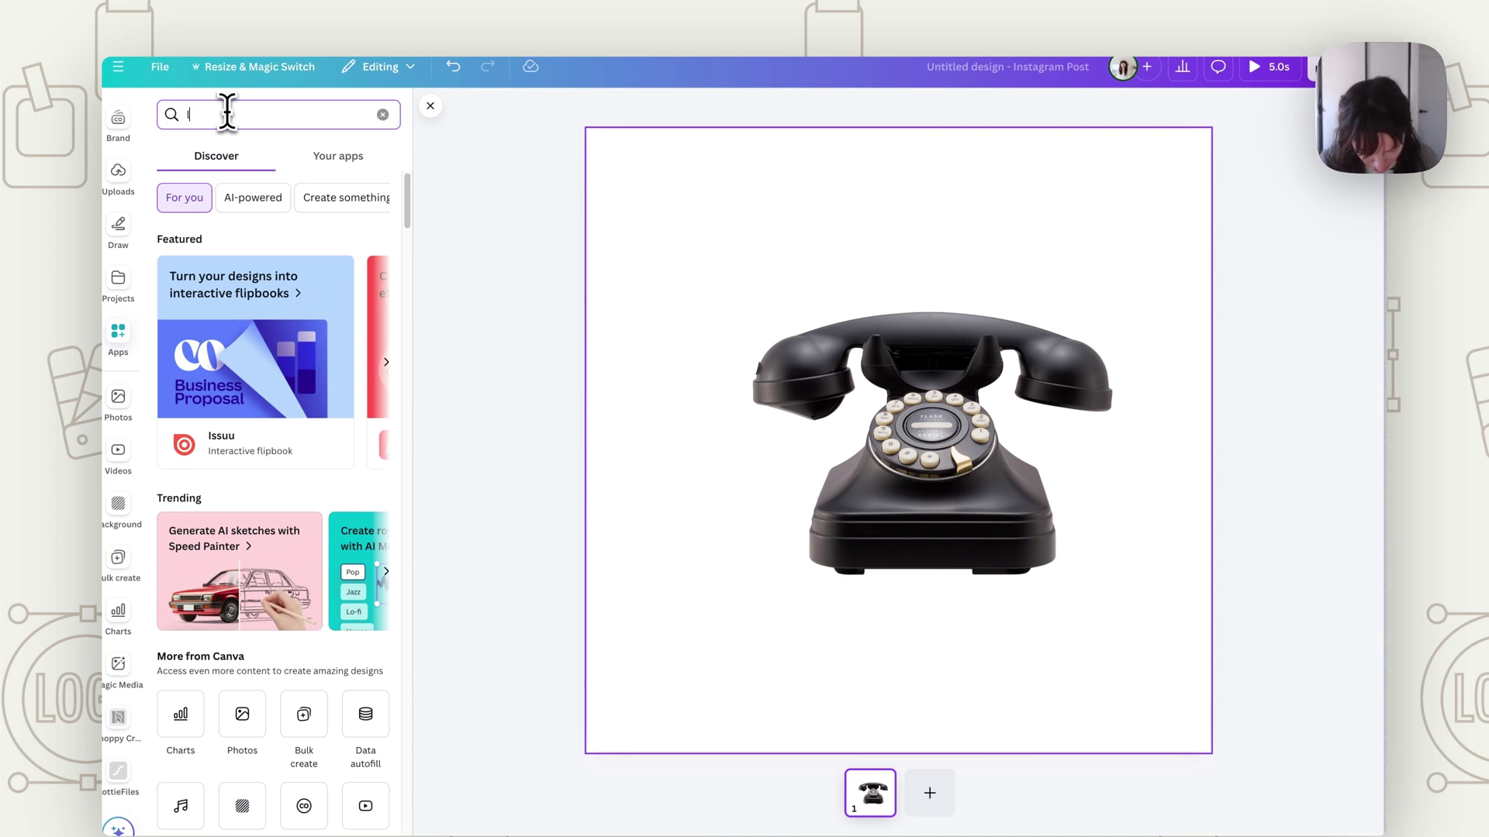
pyautogui.write('lotti')
pyautogui.press('Return')
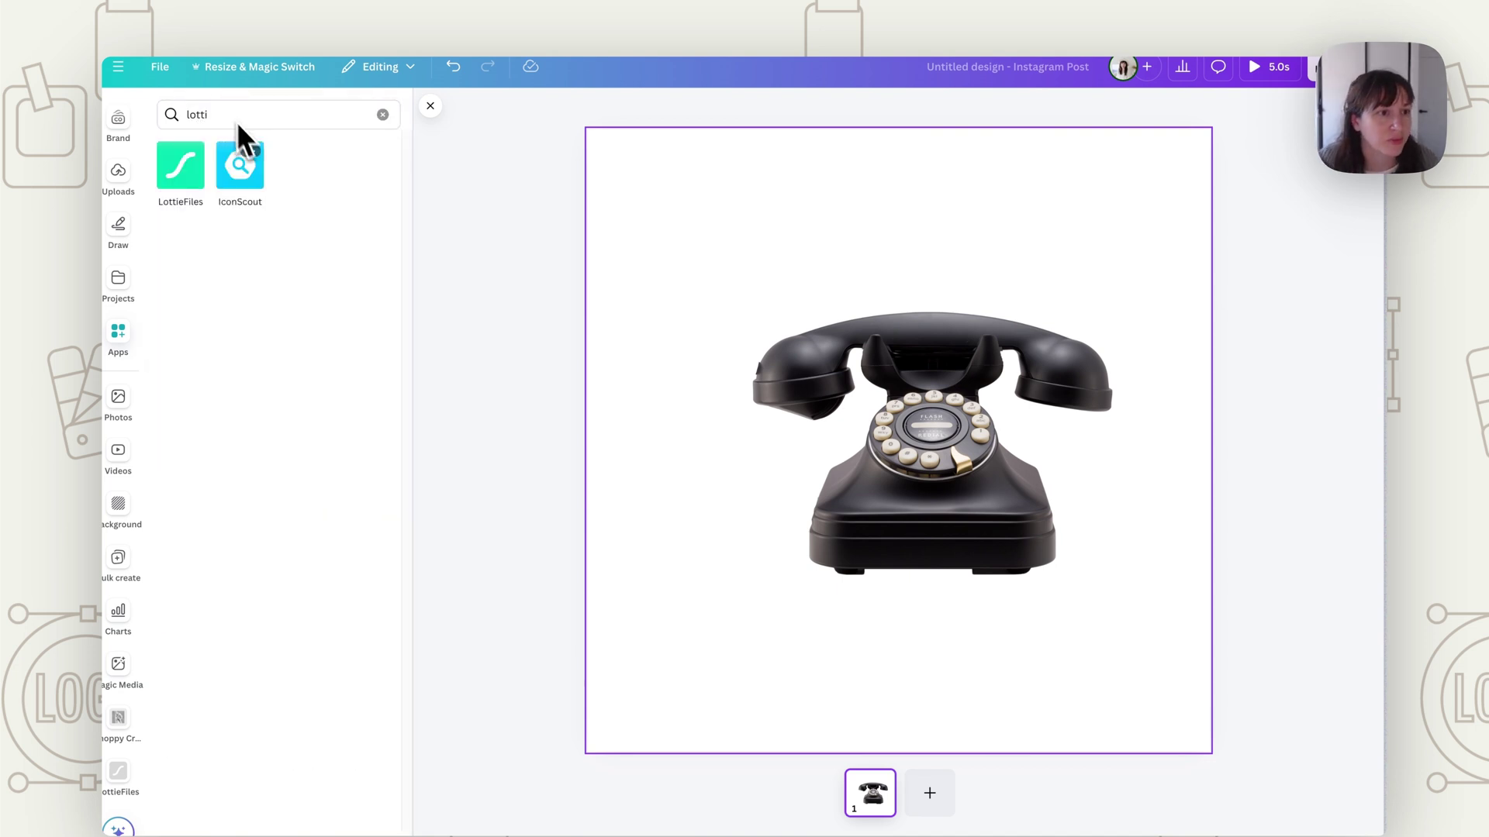
pyautogui.click(181, 166)
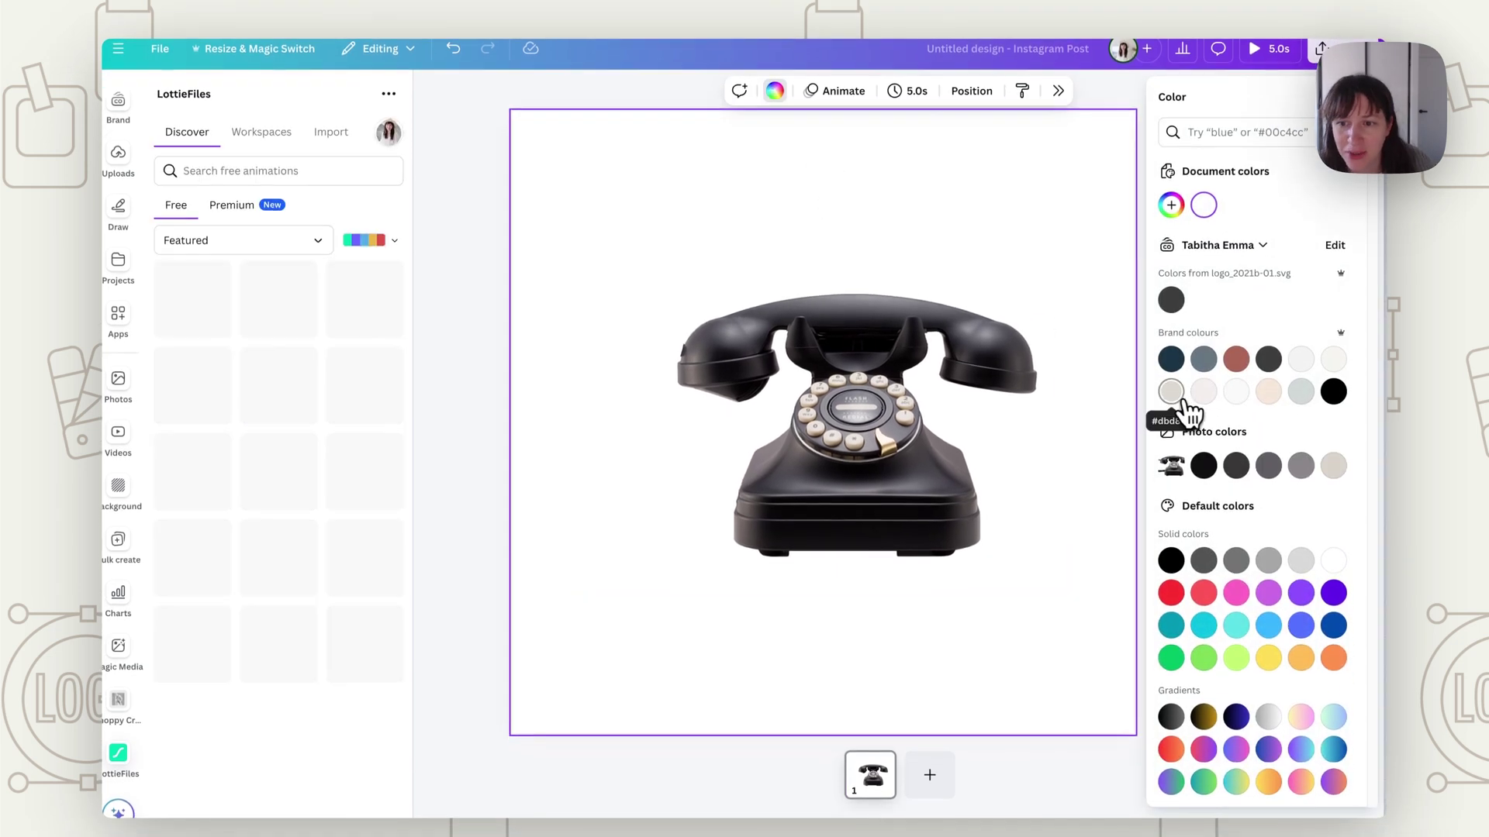
pyautogui.click(1173, 415)
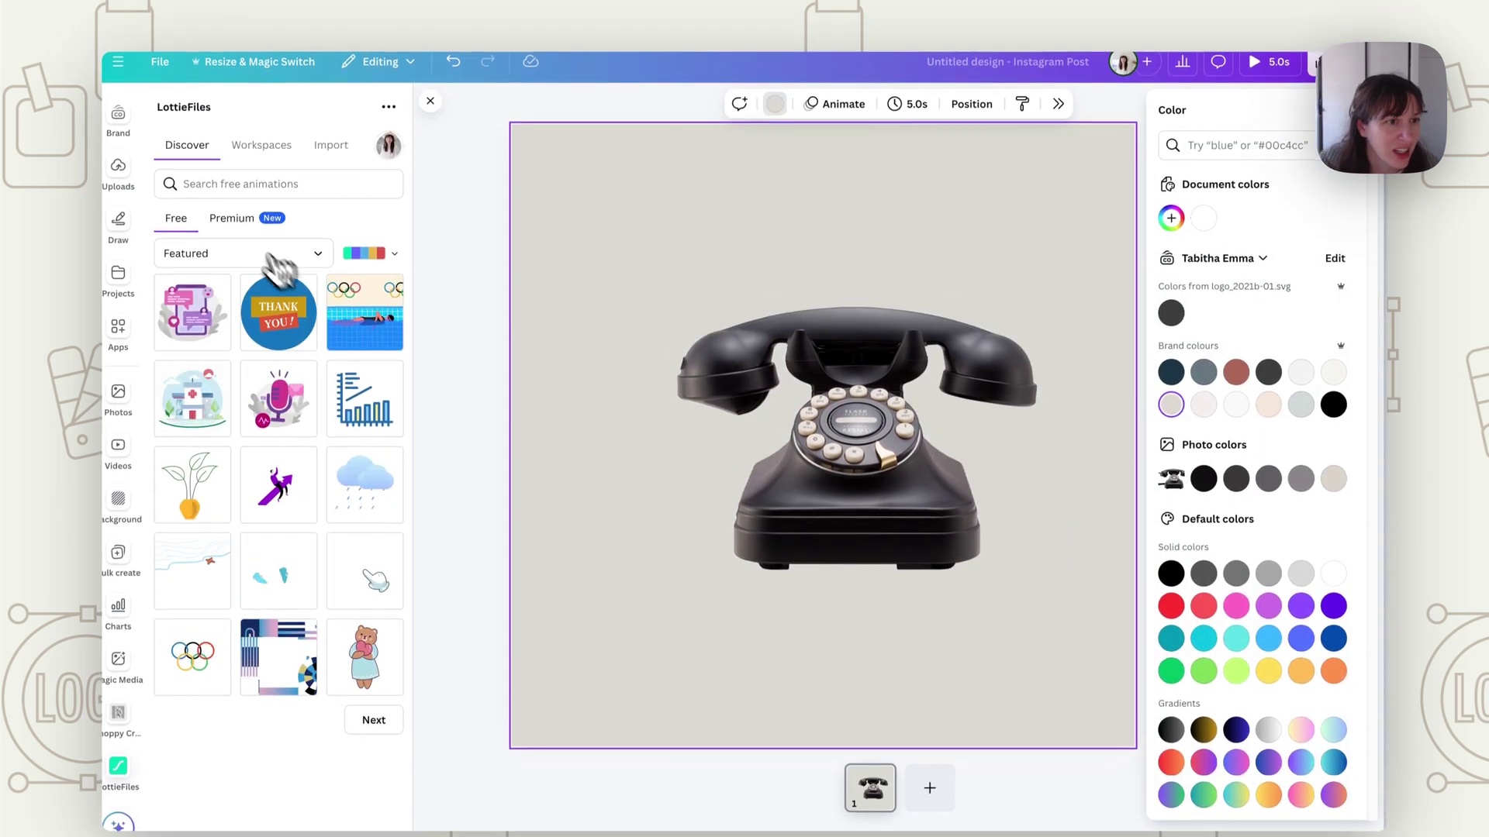
# Search LottieFiles for 'sound wave' and open the Sound Blue animation.
pyautogui.click(238, 182)
pyautogui.write('soun')
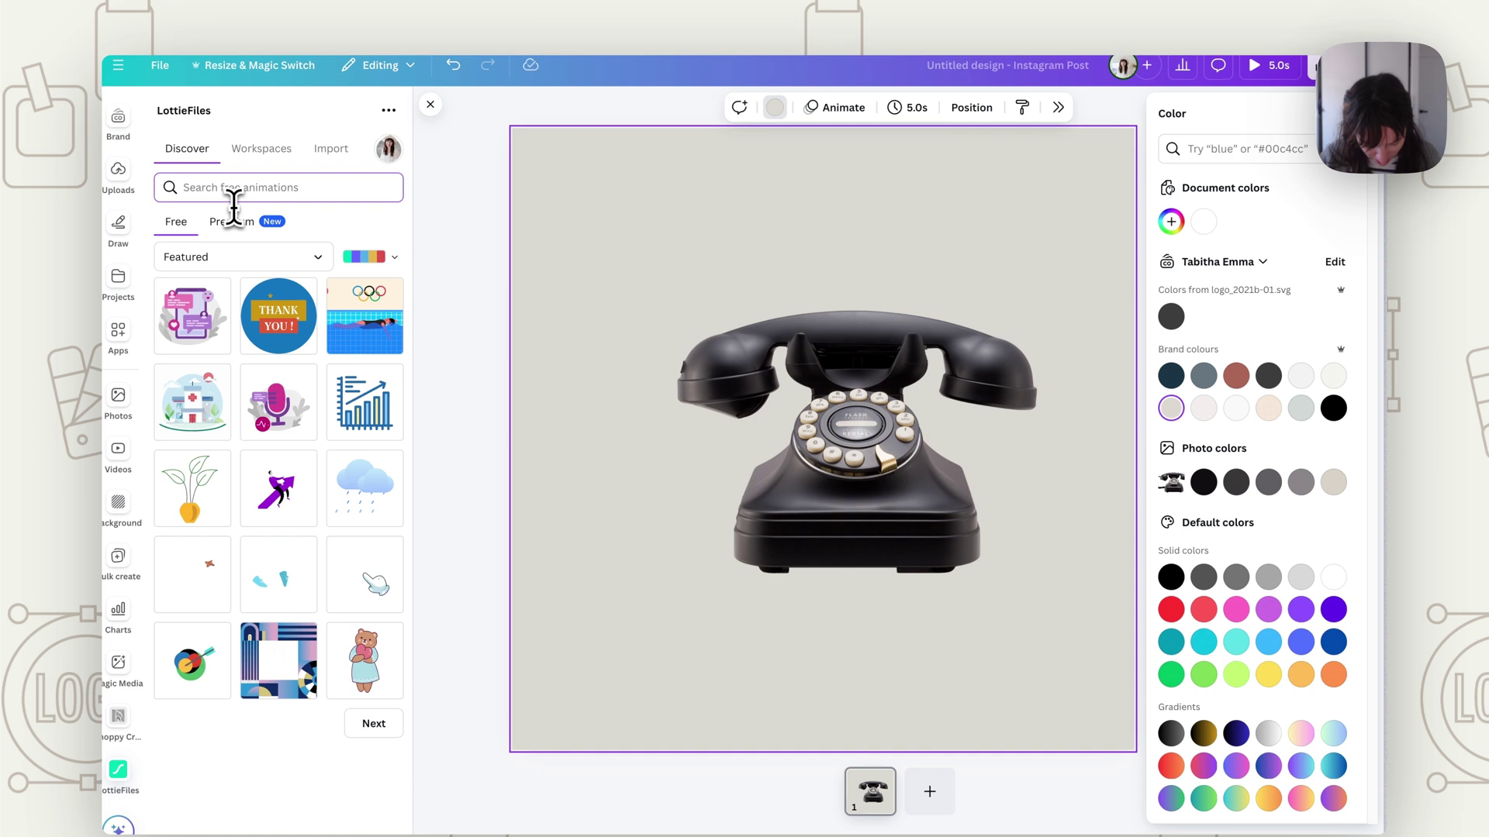
pyautogui.write('d wave')
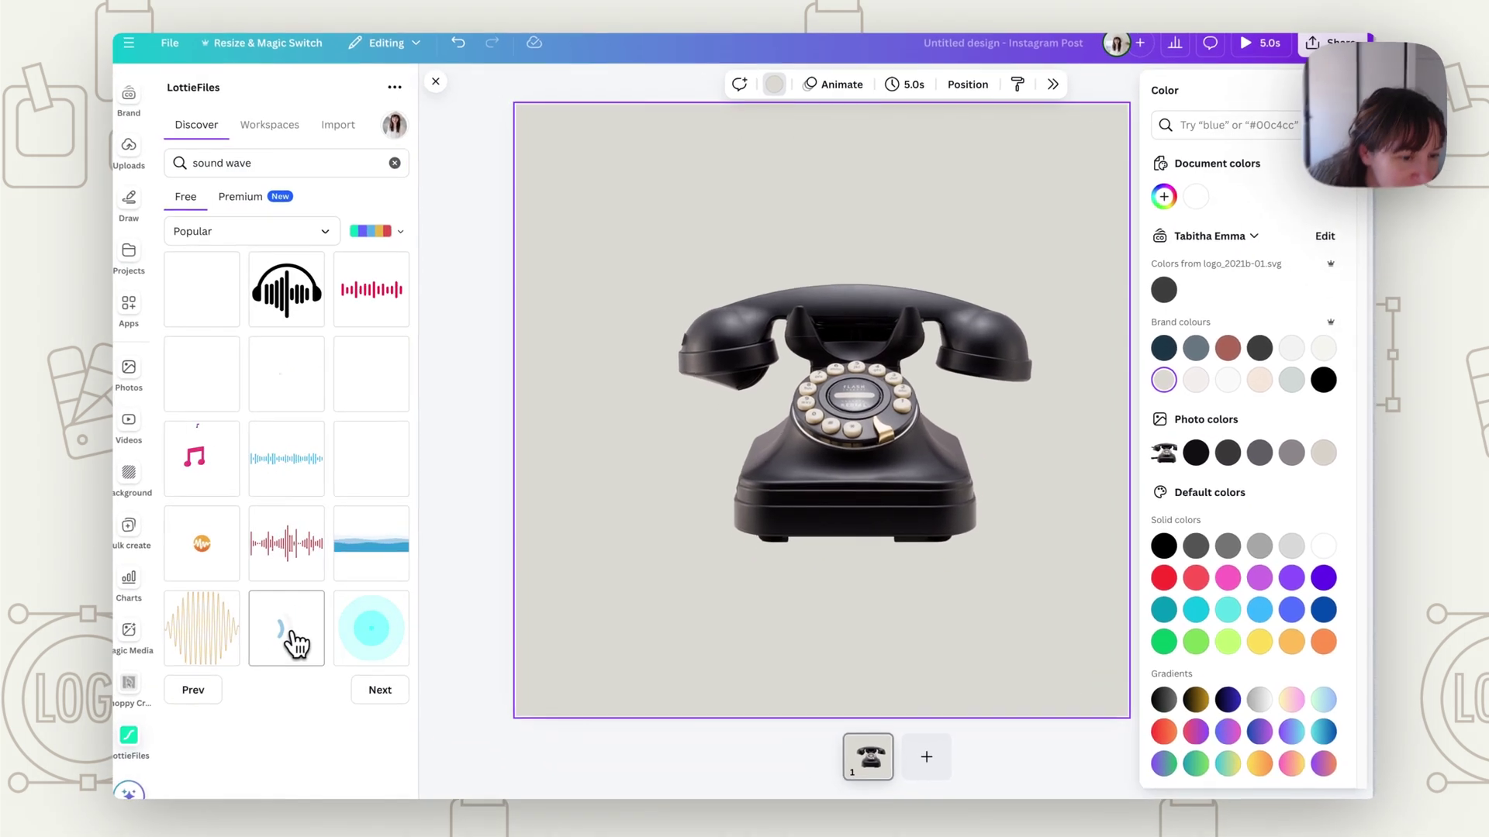
pyautogui.click(330, 628)
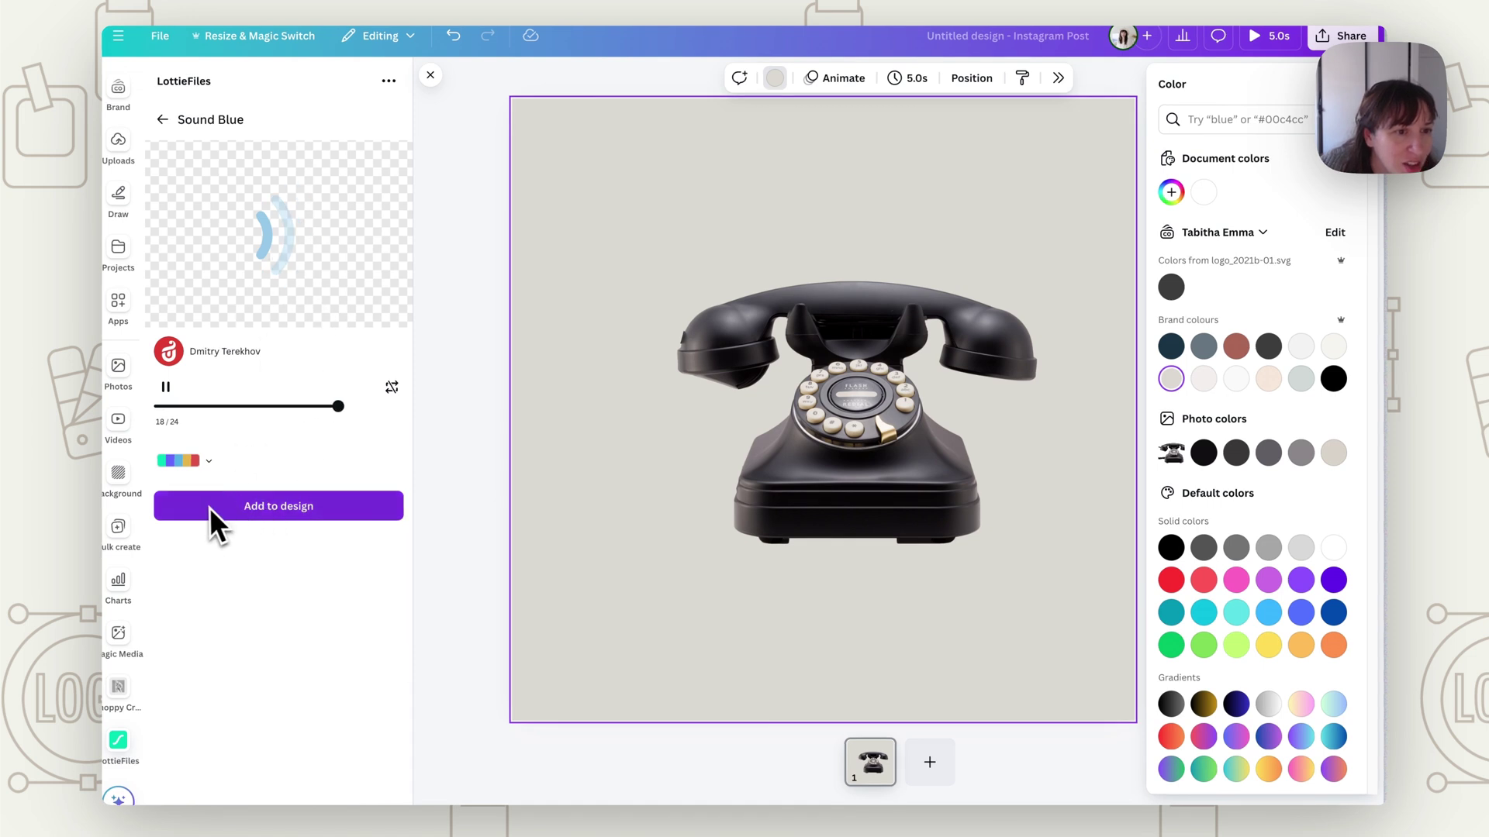
# Add Sound Blue to the design, colour it white, and shrink it at the phone's upper right.
pyautogui.click(281, 506)
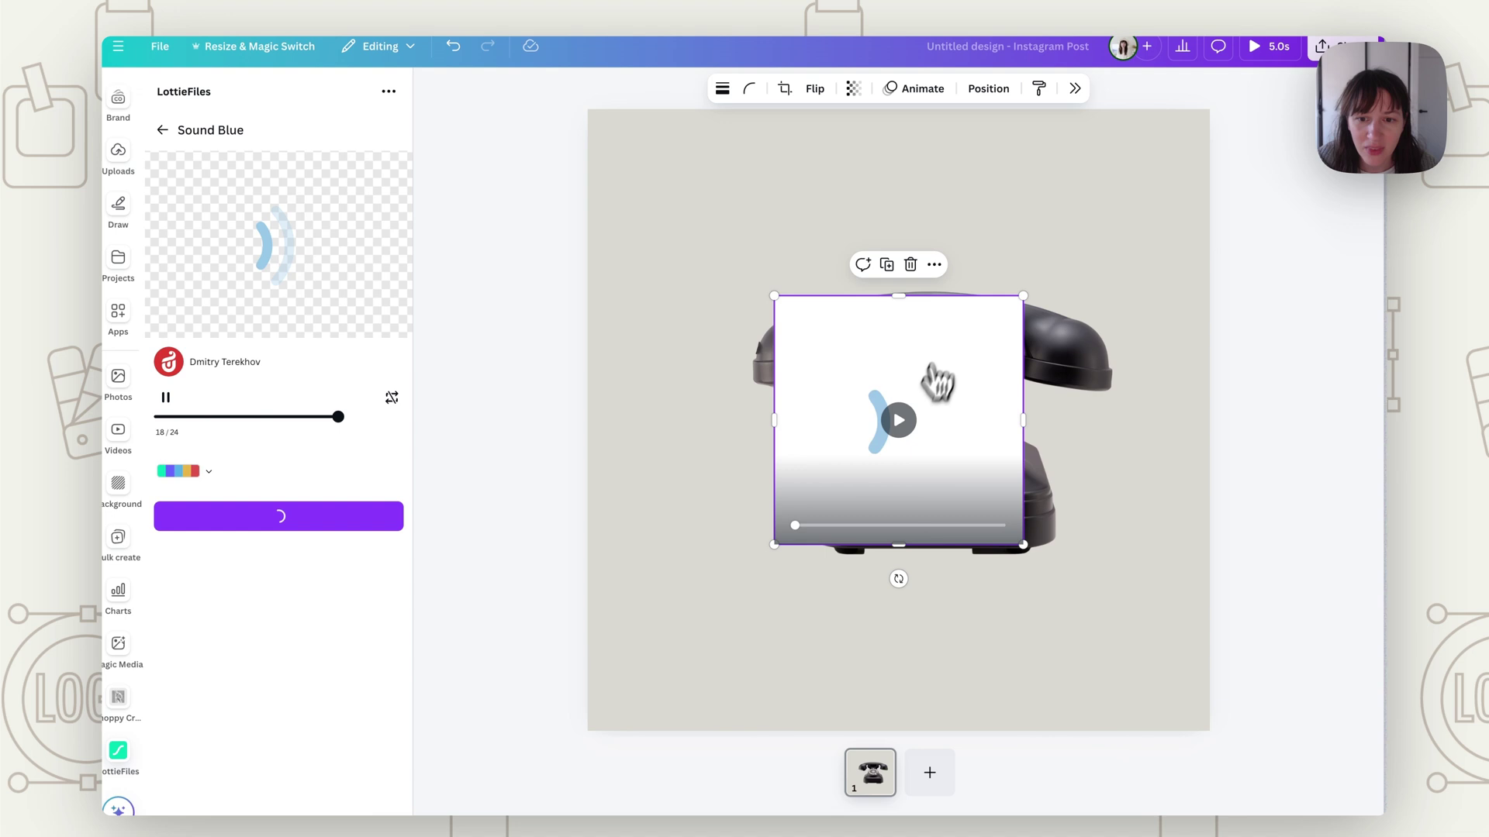
pyautogui.moveTo(883, 459); pyautogui.dragTo(1042, 308)
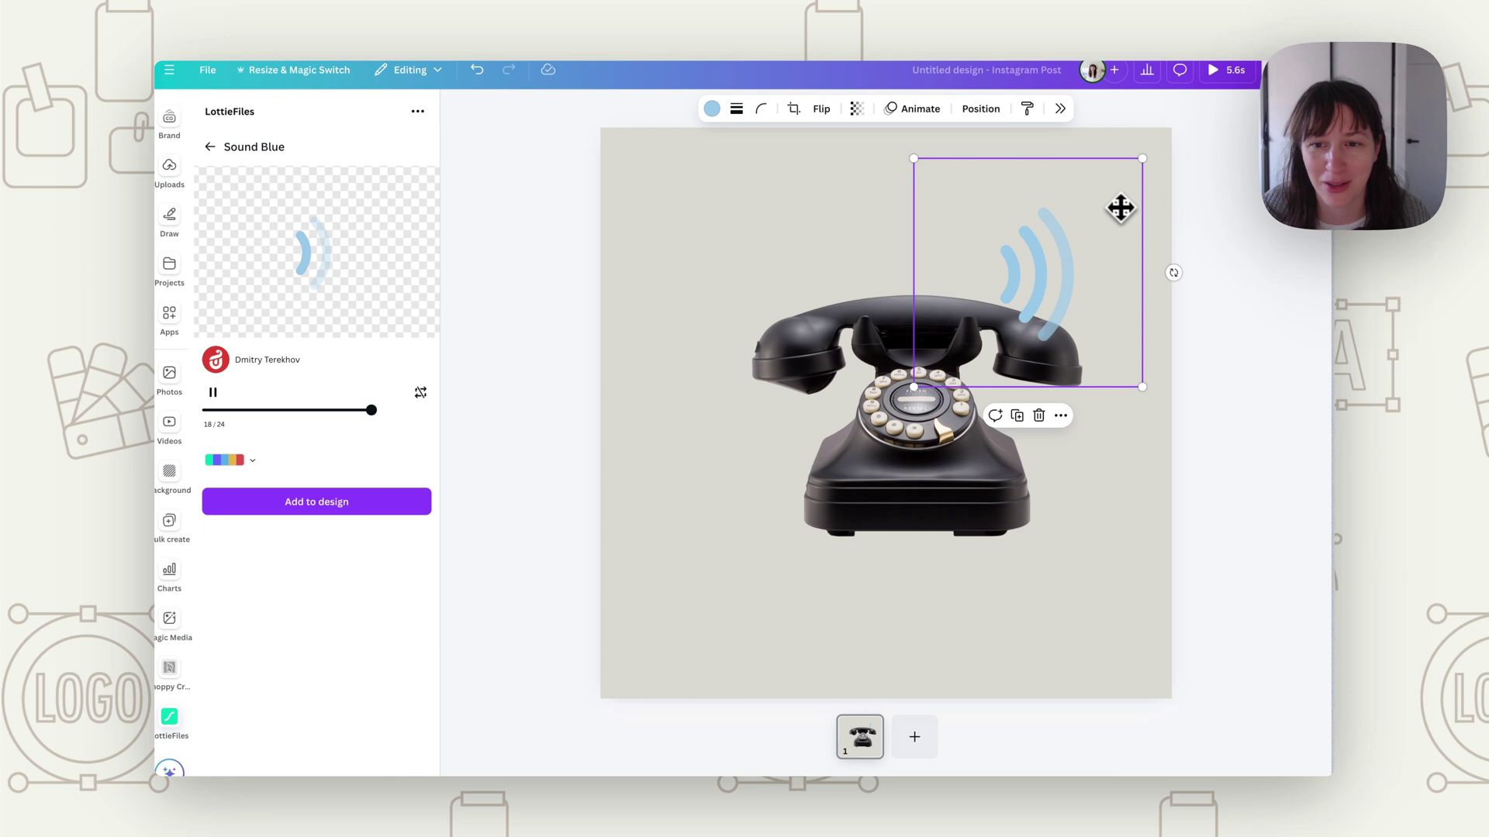
pyautogui.click(712, 109)
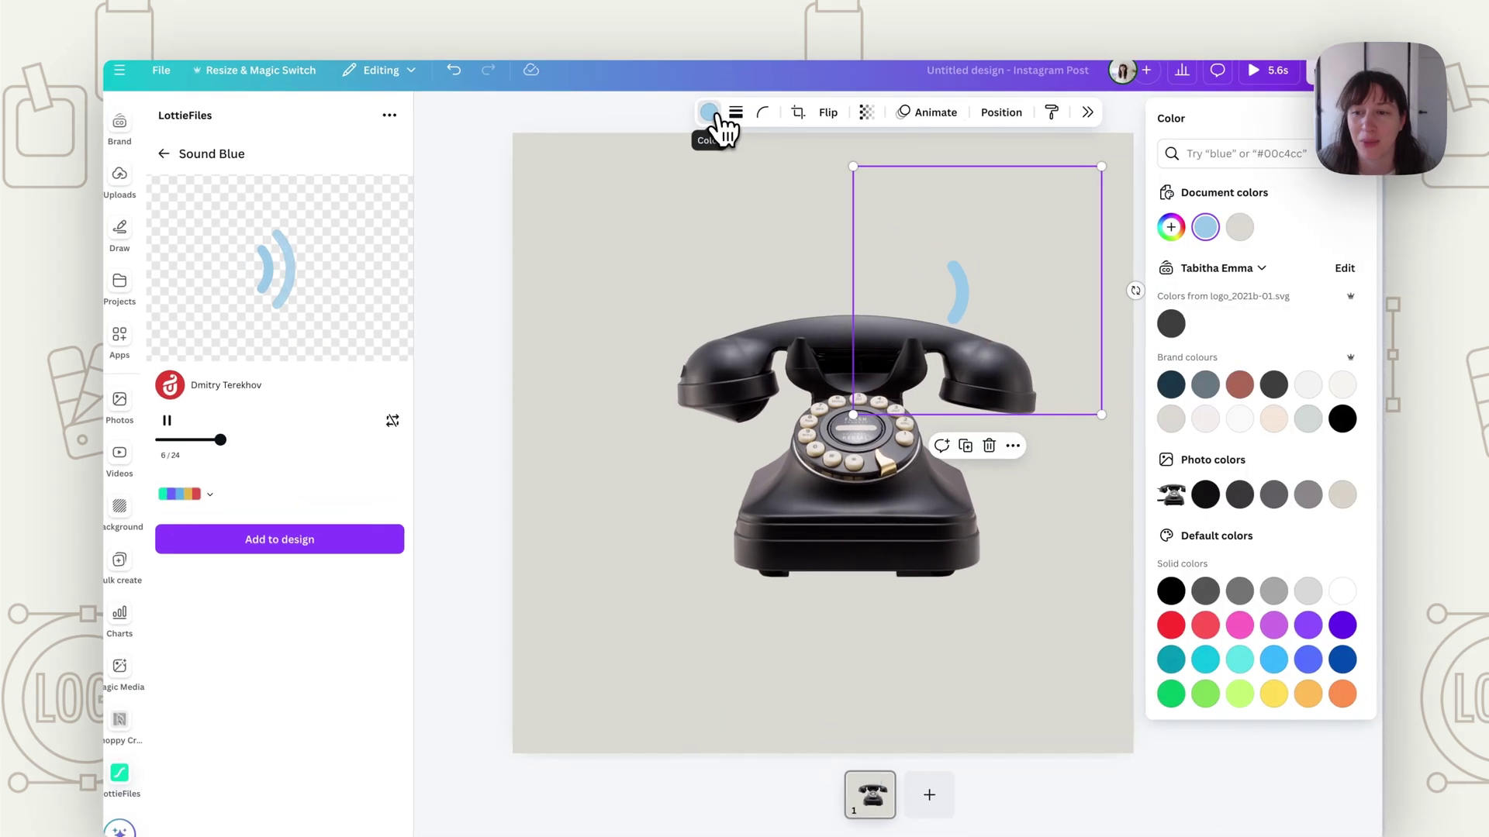
pyautogui.click(1309, 386)
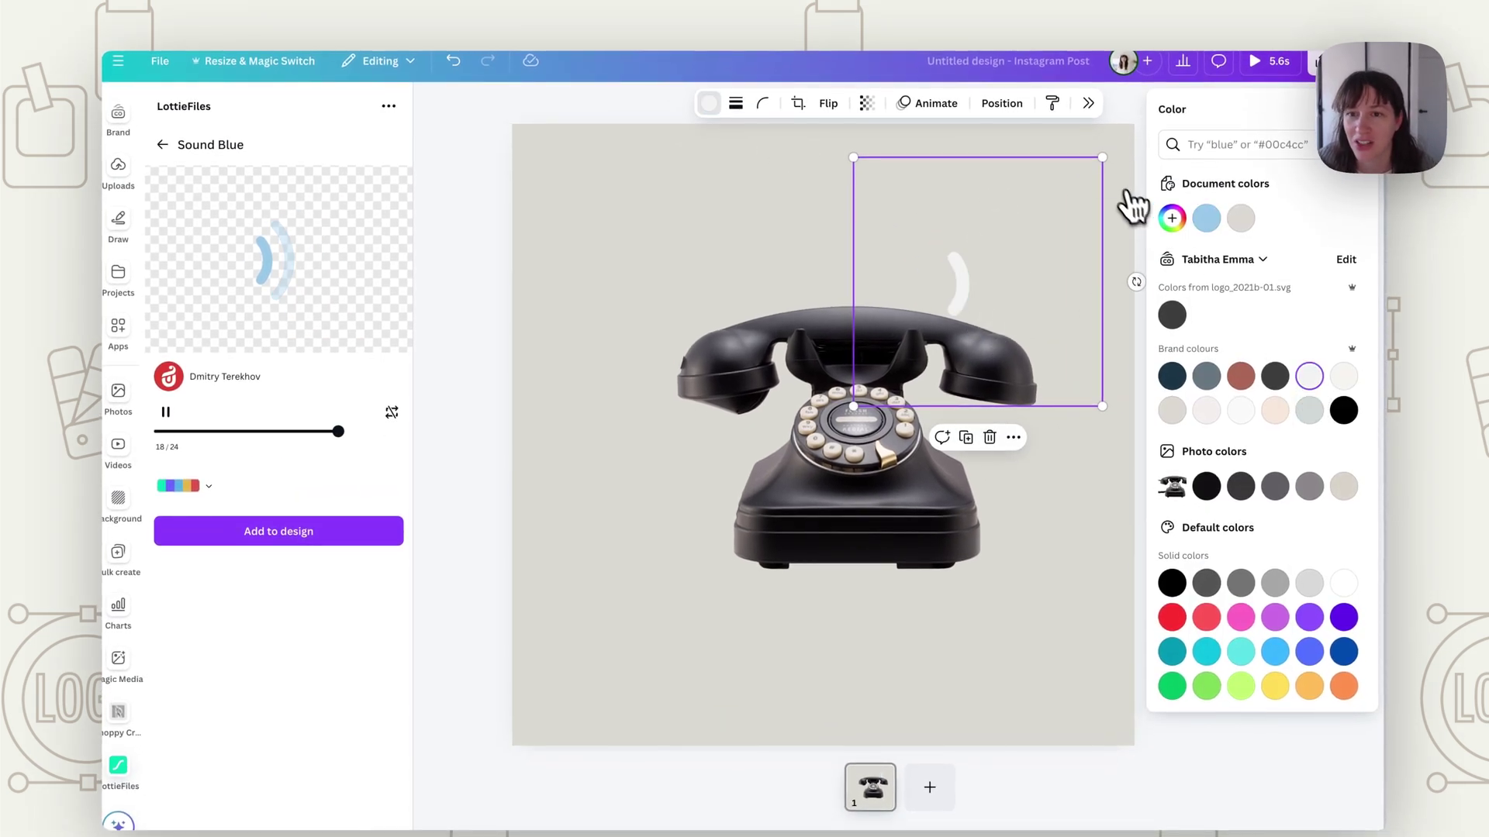
pyautogui.moveTo(1097, 161); pyautogui.dragTo(1000, 217)
pyautogui.moveTo(962, 329); pyautogui.dragTo(1077, 324)
pyautogui.moveTo(1064, 441); pyautogui.dragTo(1060, 433)
# Place sound waves at the phone's upper left, rotated outward, and preview the design.
pyautogui.moveTo(1063, 349); pyautogui.dragTo(663, 345)
pyautogui.moveTo(636, 427); pyautogui.dragTo(729, 130)
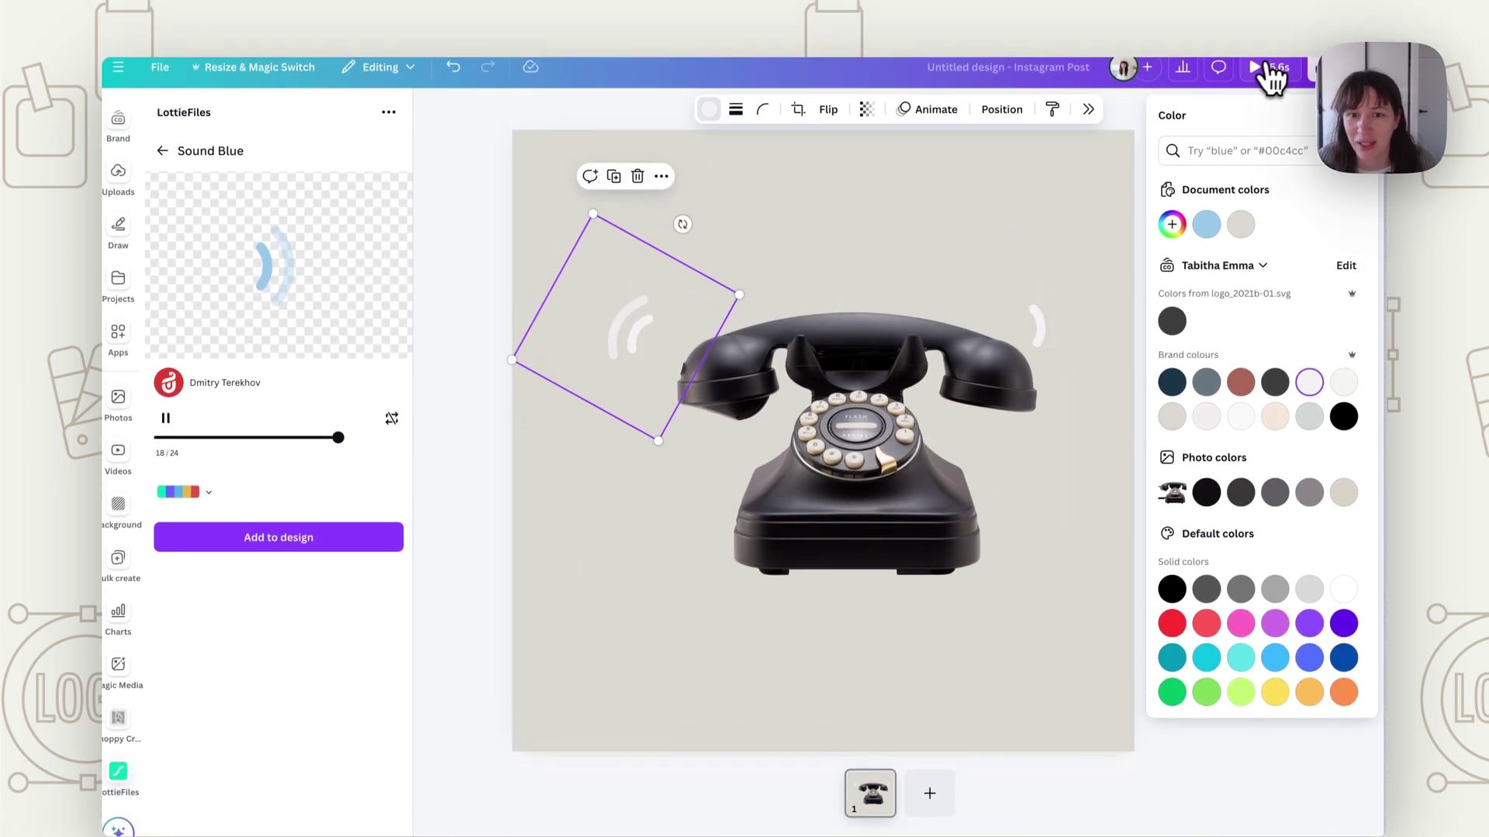
pyautogui.click(1269, 17)
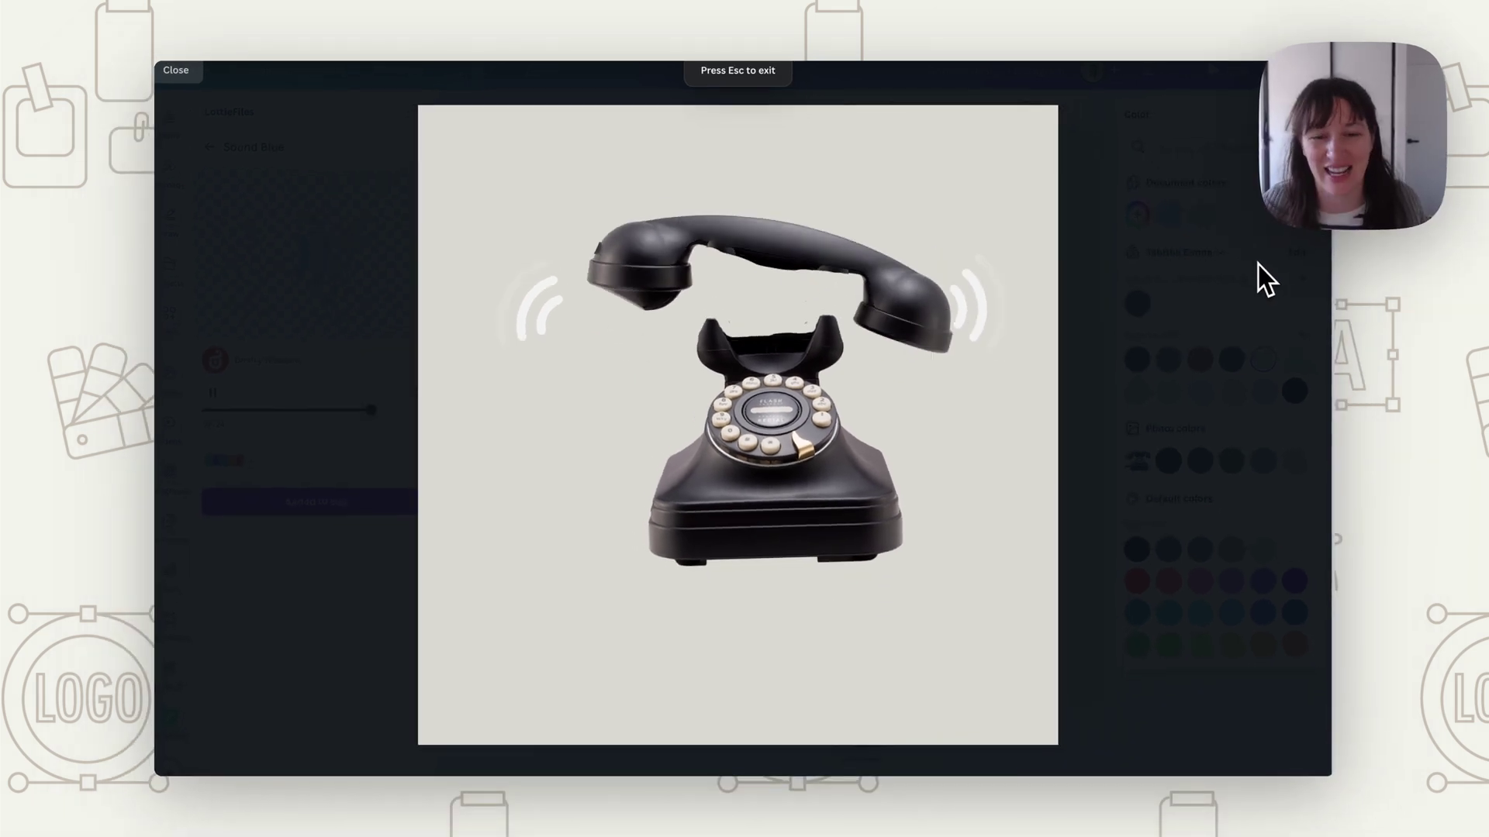
pyautogui.press('Escape')
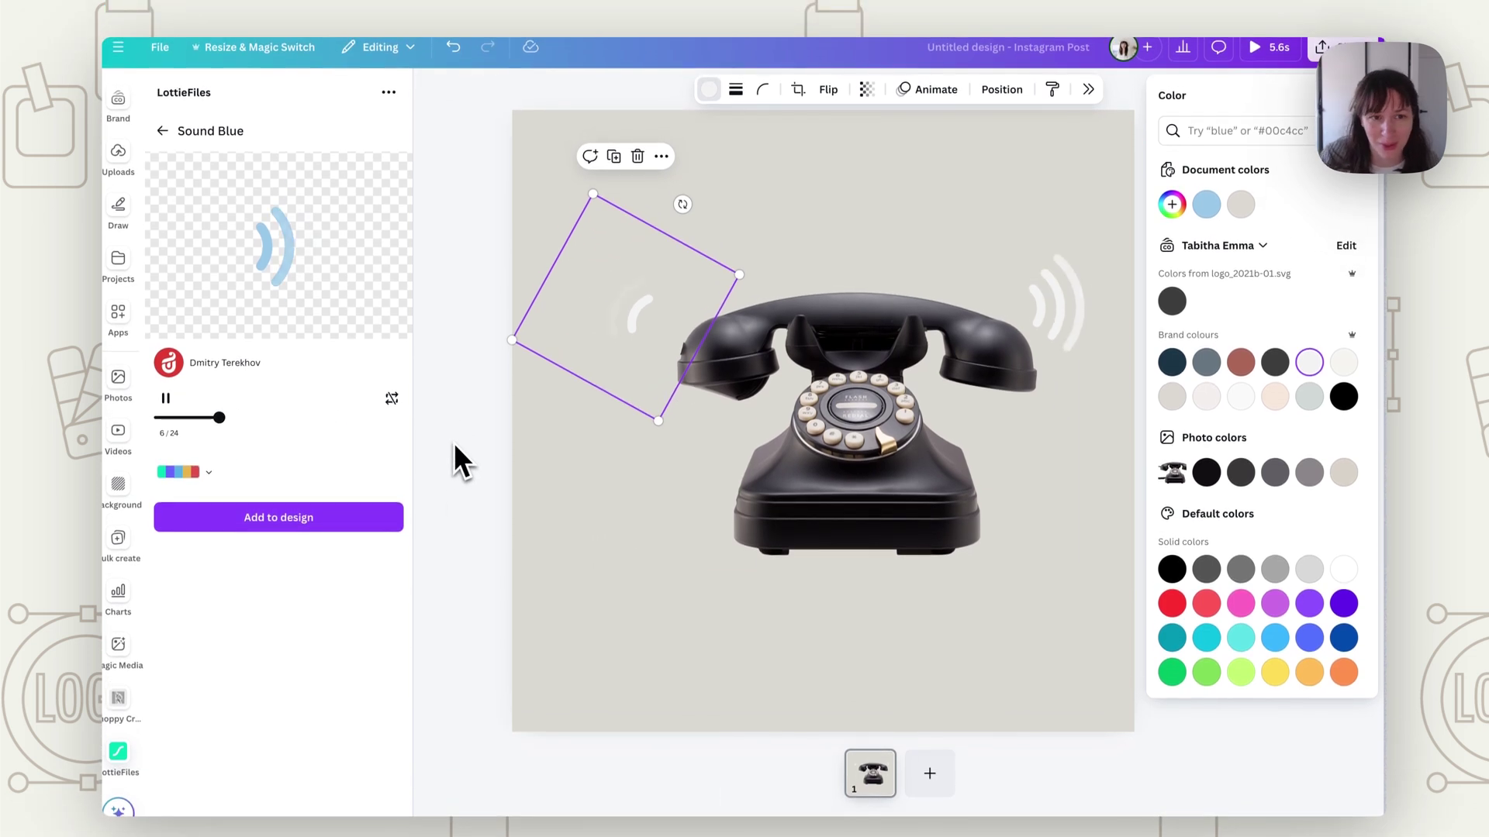
pyautogui.press('Escape')
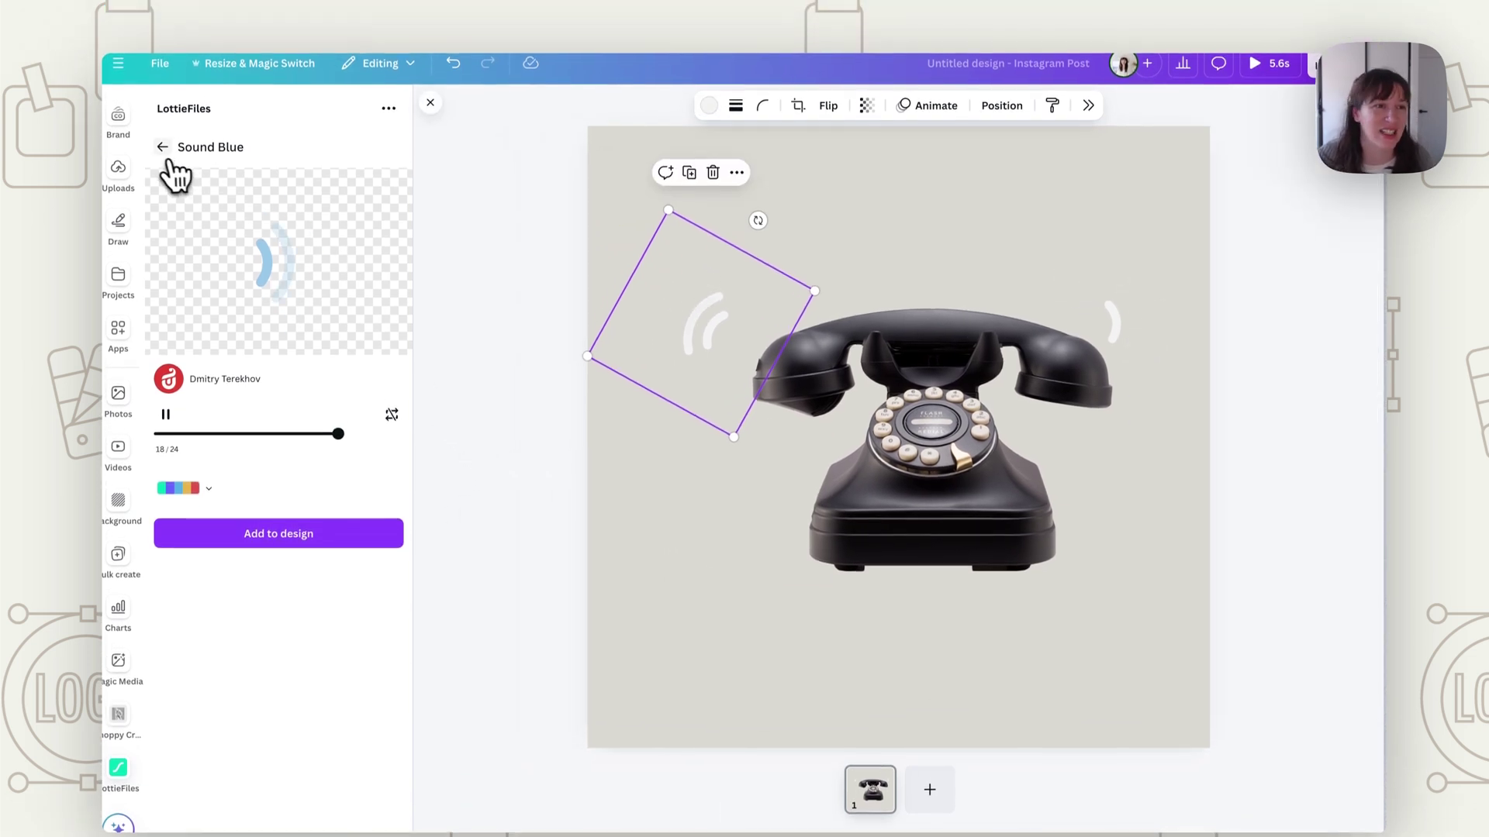
# Search the full Audio library for 'phone ring' to list ringing tracks.
pyautogui.click(162, 132)
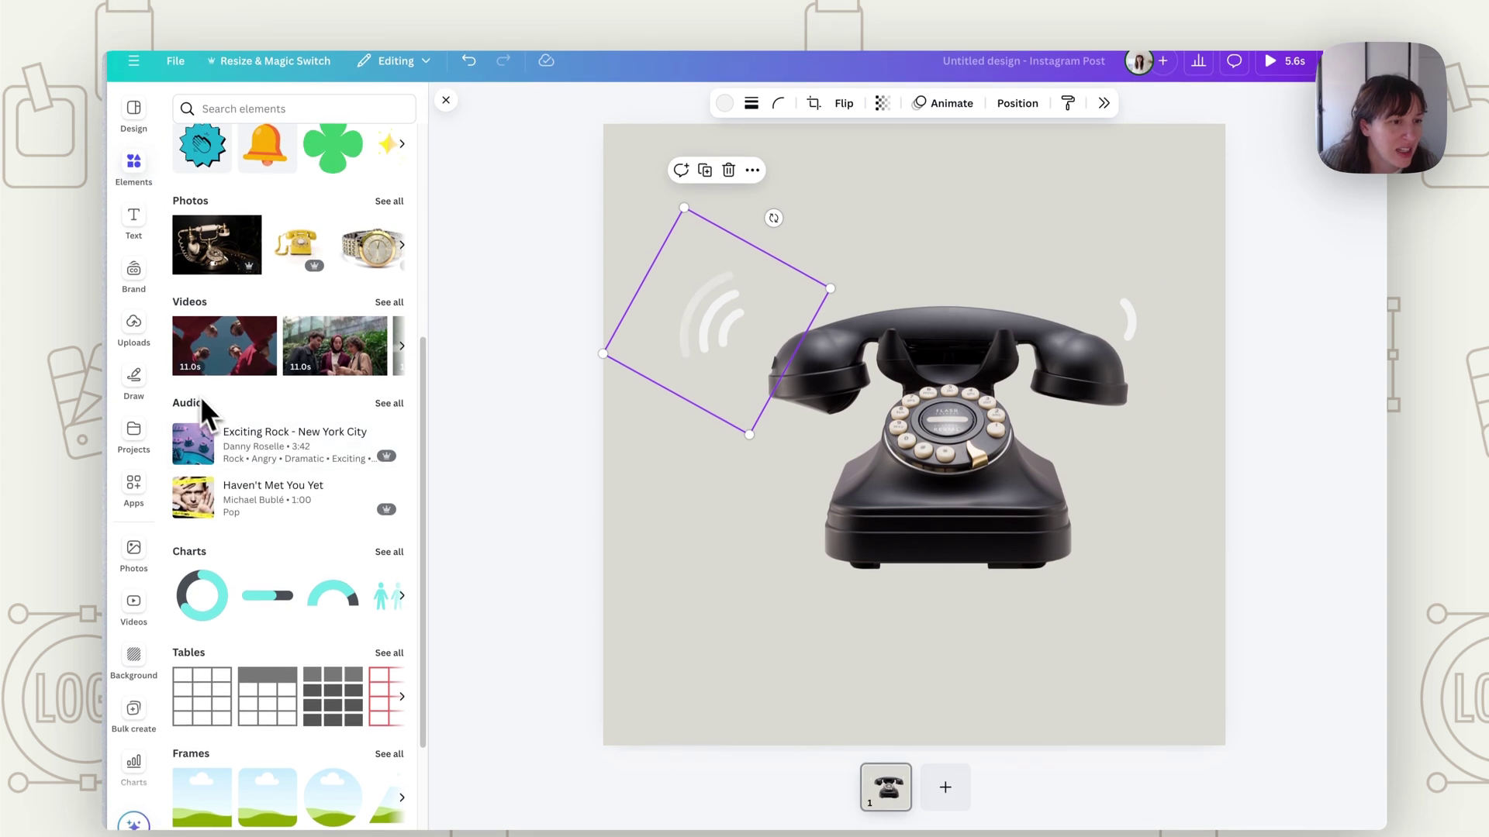
pyautogui.click(389, 404)
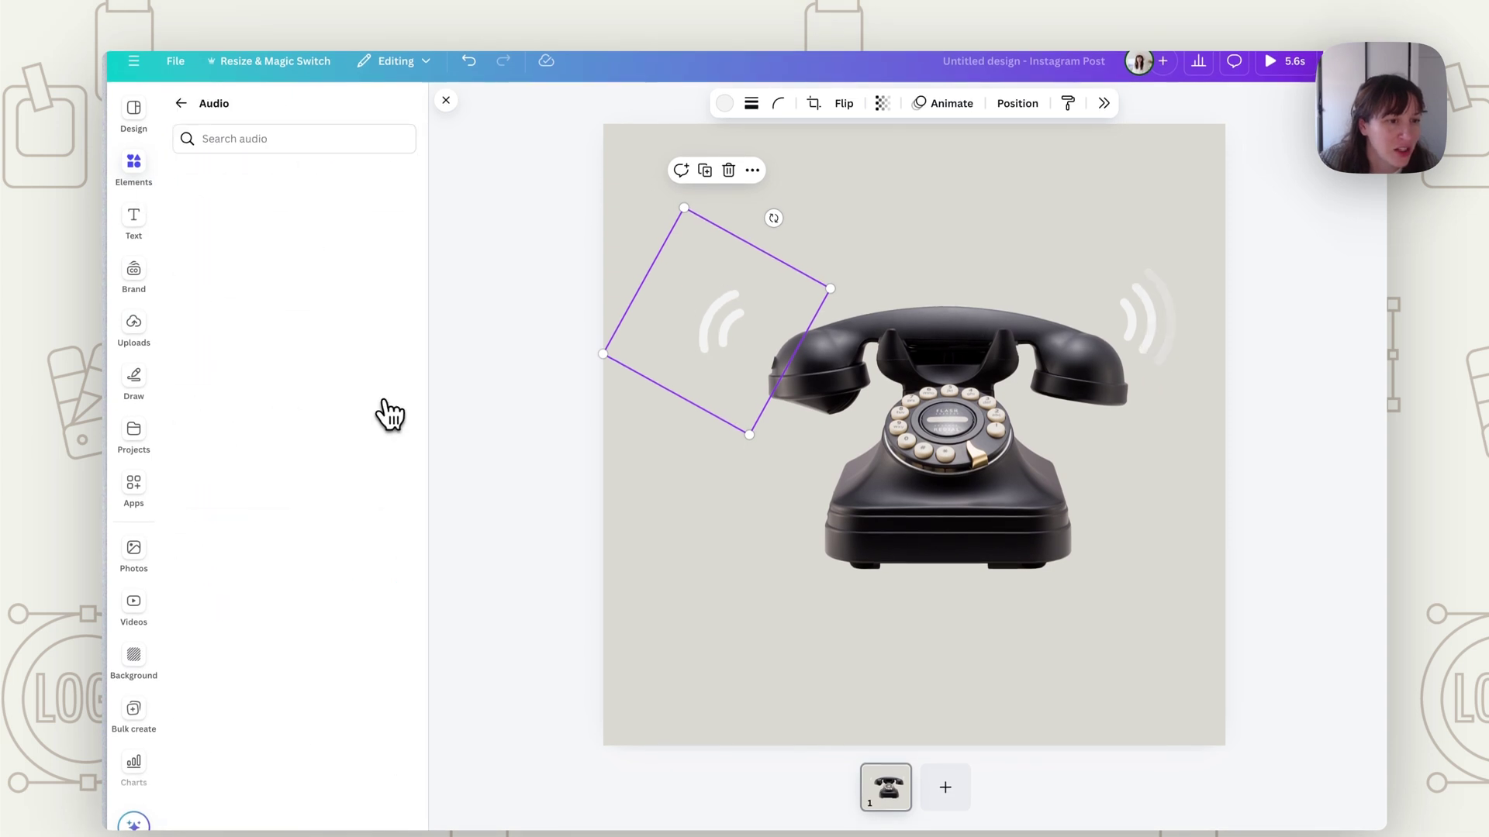
pyautogui.click(310, 144)
pyautogui.write('phone ring')
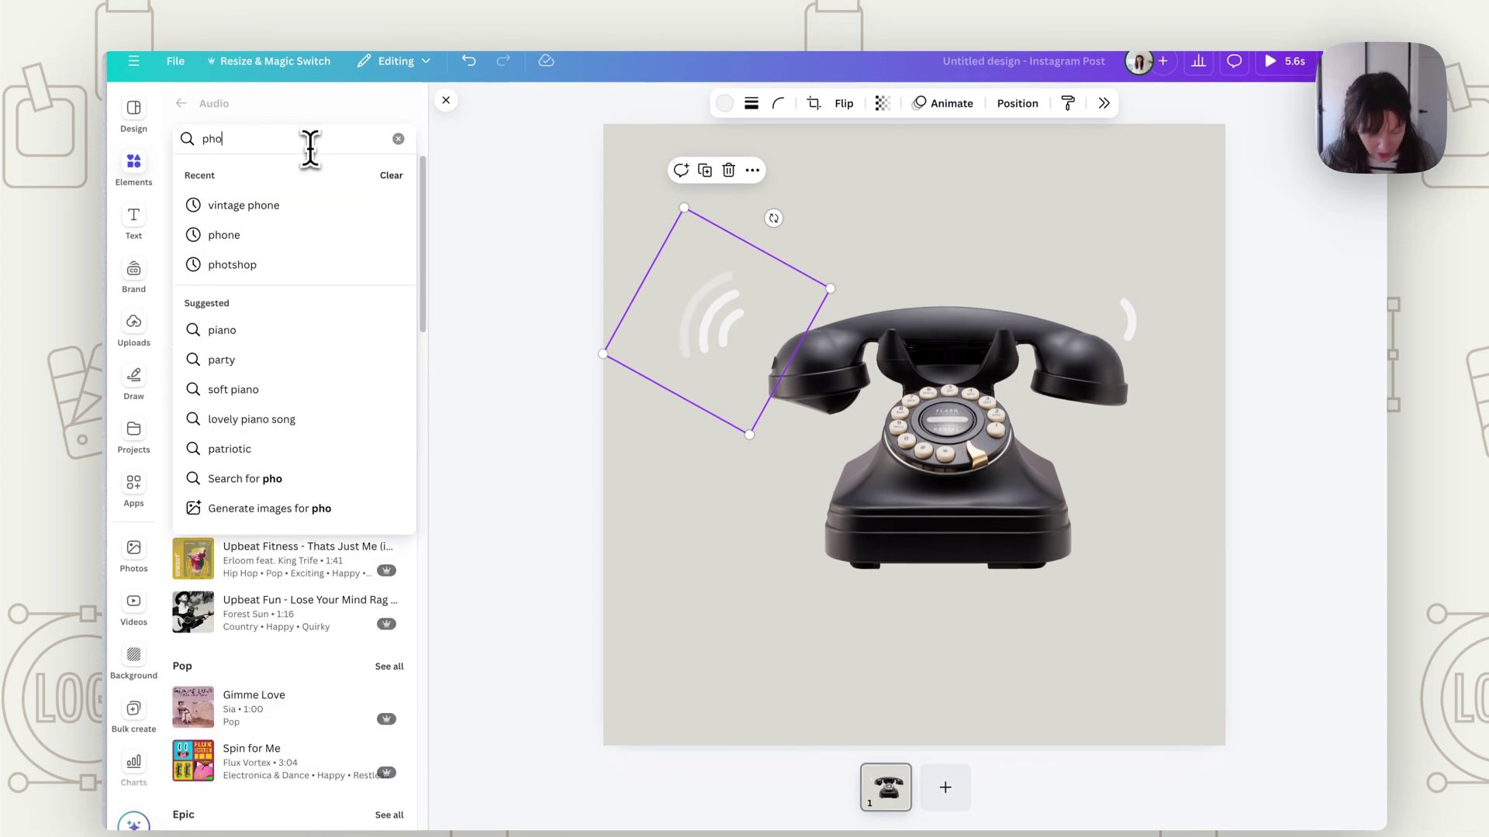
pyautogui.press('Return')
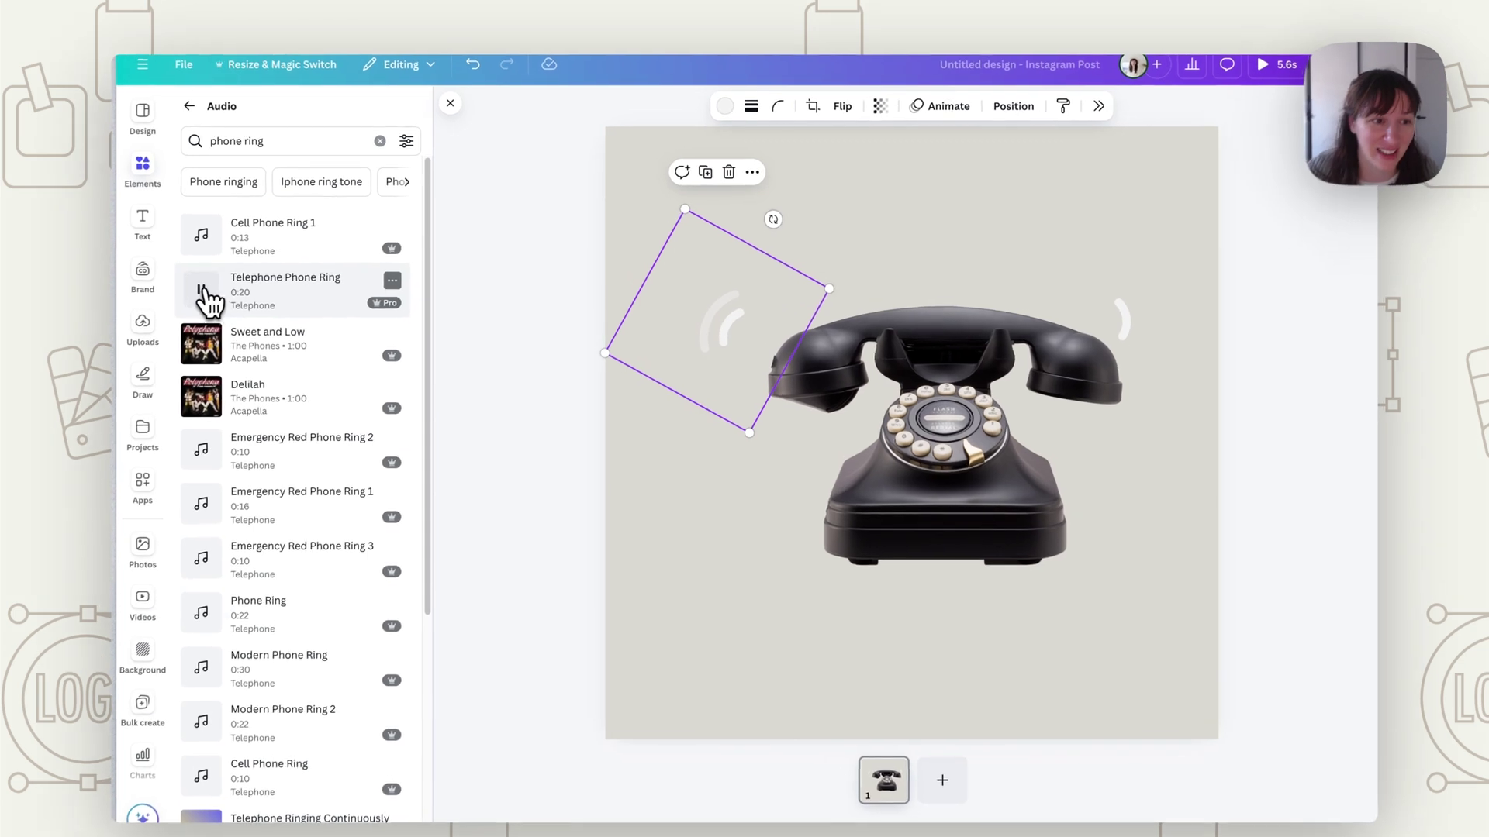
# Drop the 'Phone Ring' track onto the design and preview the ringing phone animation with audio.
pyautogui.press('Escape')
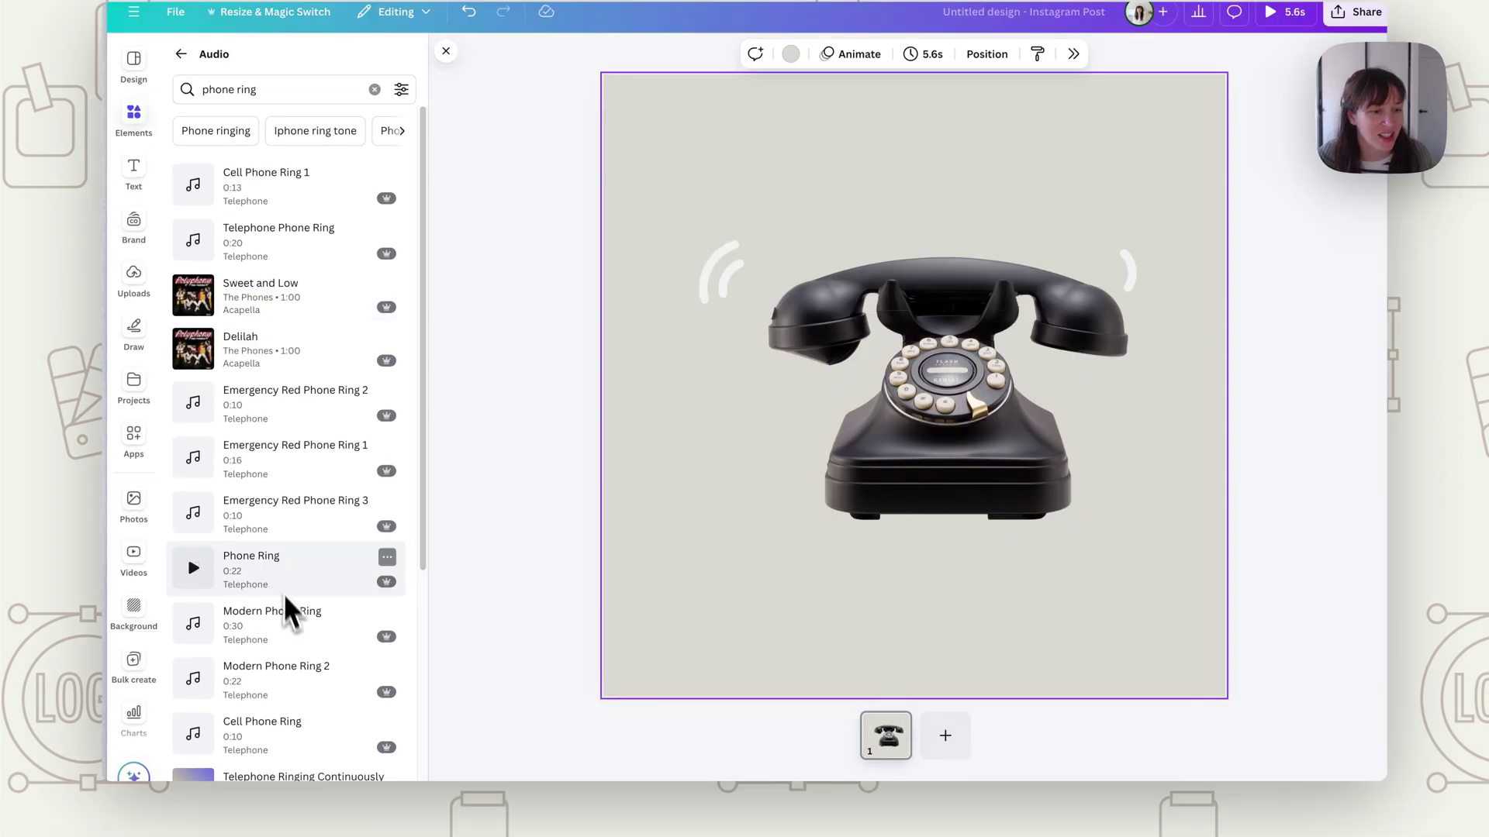
pyautogui.moveTo(226, 574); pyautogui.dragTo(883, 745)
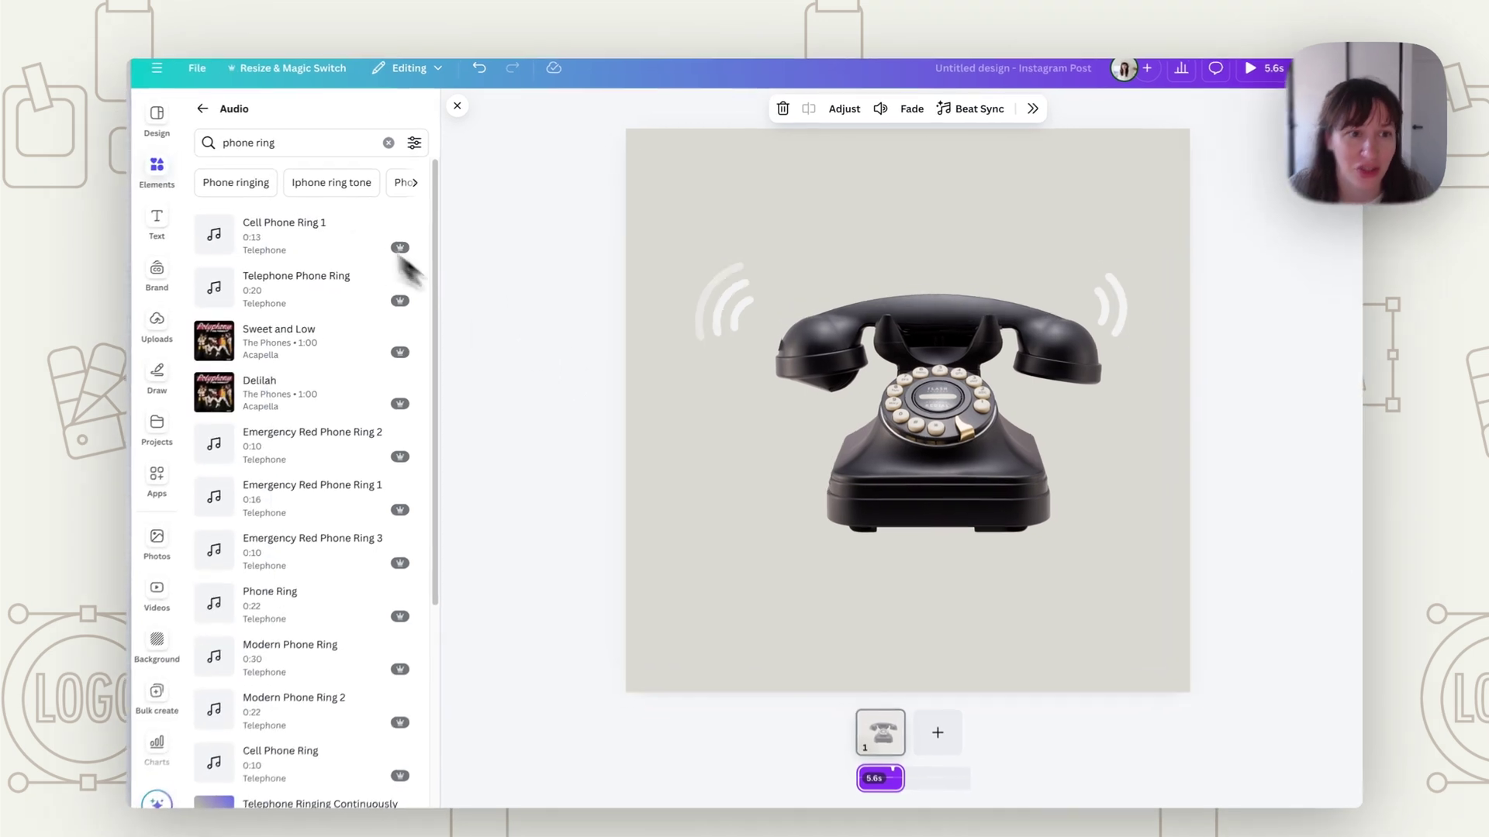
pyautogui.click(1259, 68)
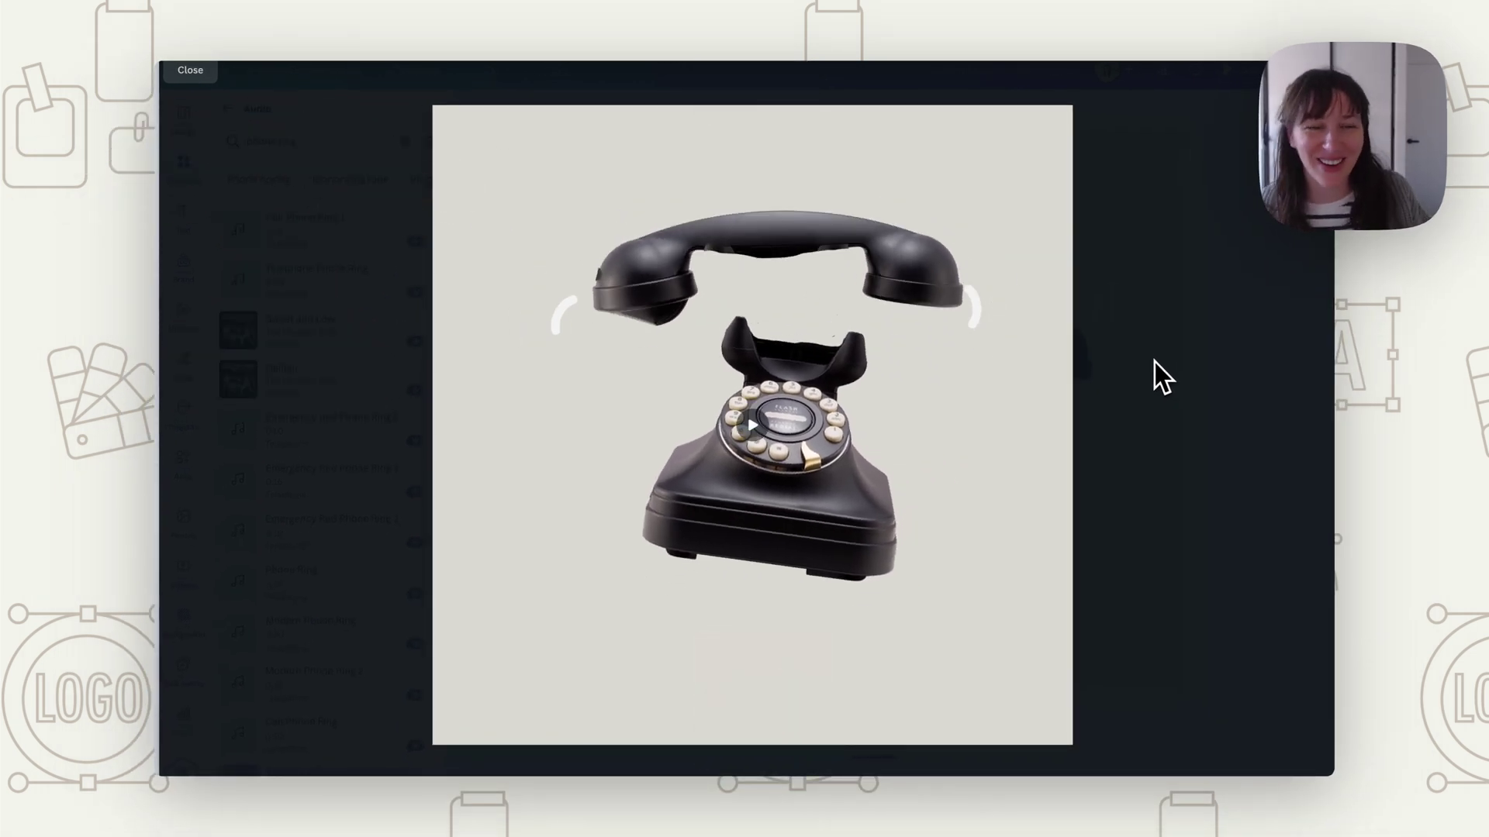
pyautogui.press('Escape')
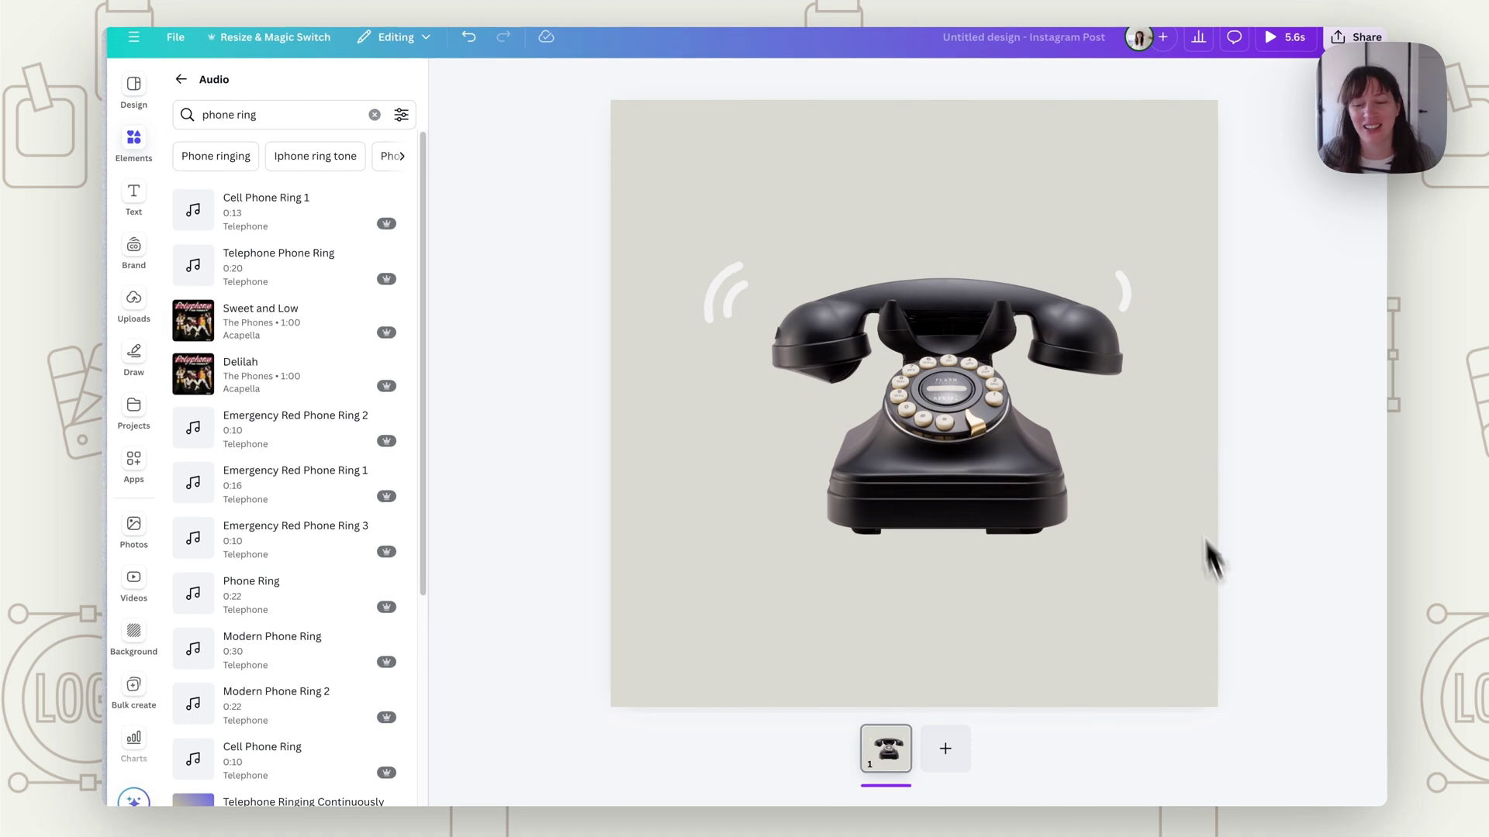
pyautogui.click(1279, 37)
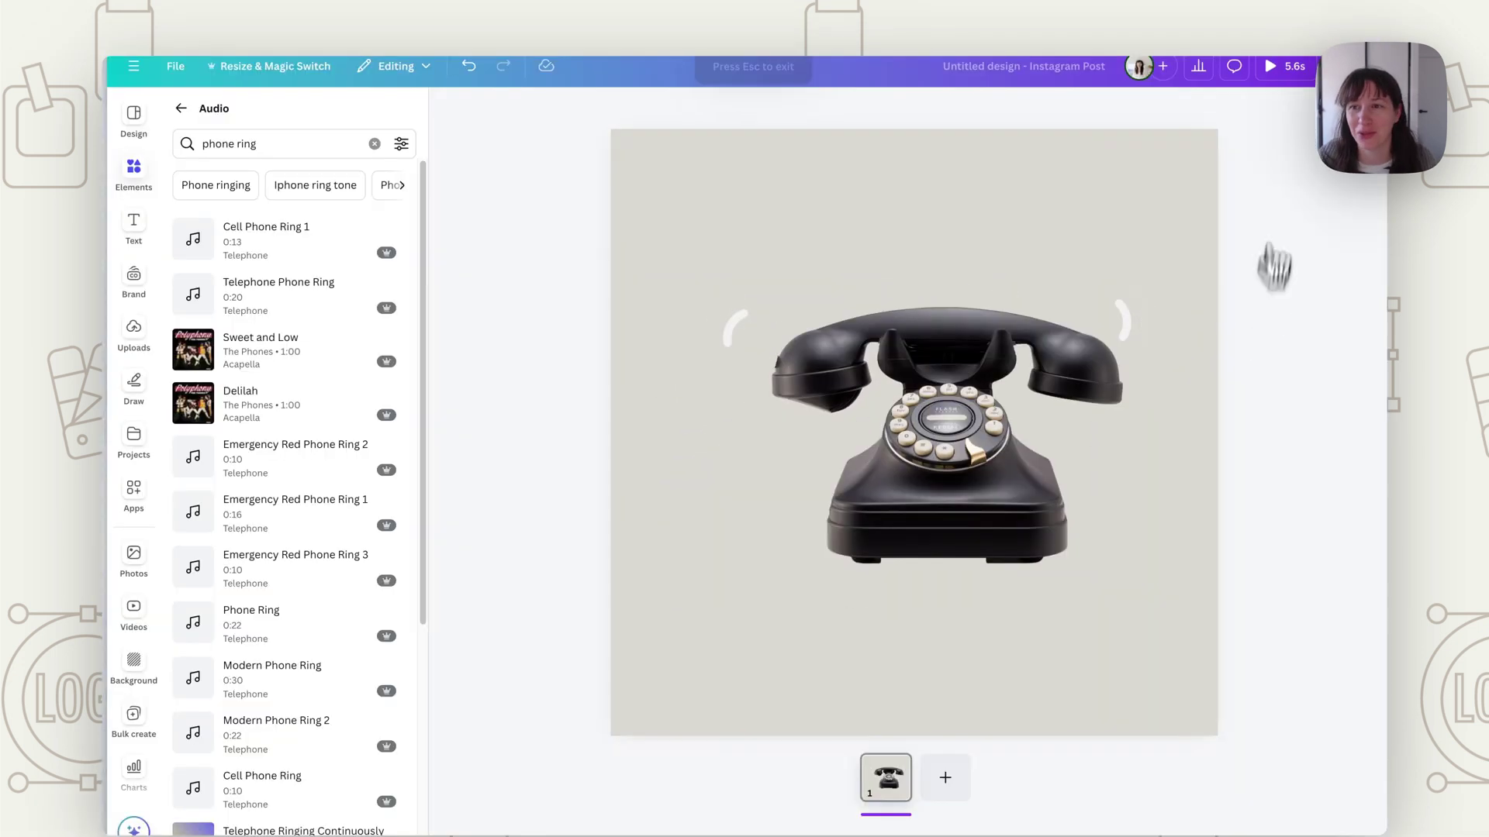
pyautogui.click(1289, 71)
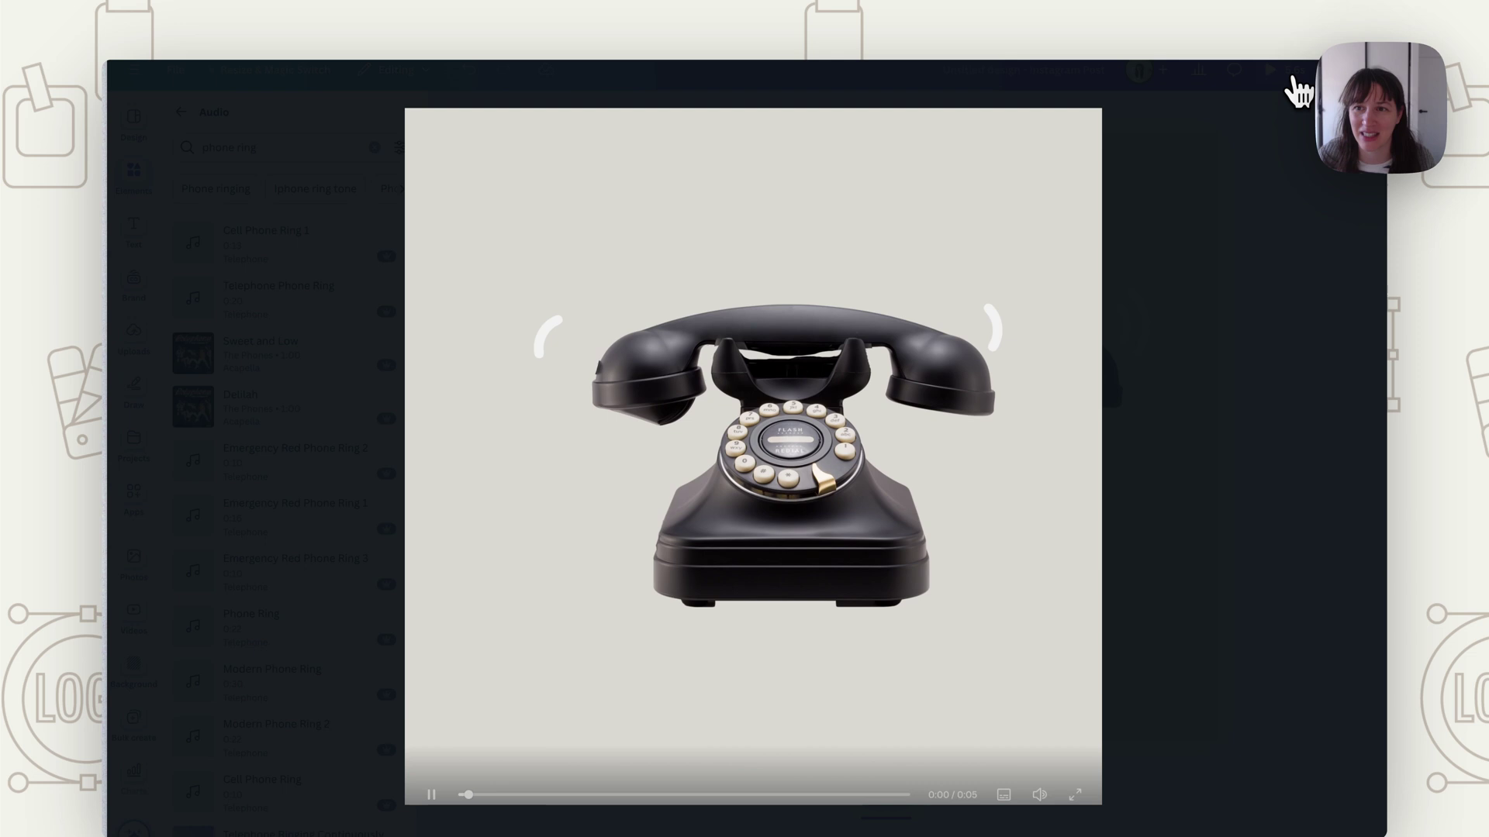
pyautogui.click(1214, 314)
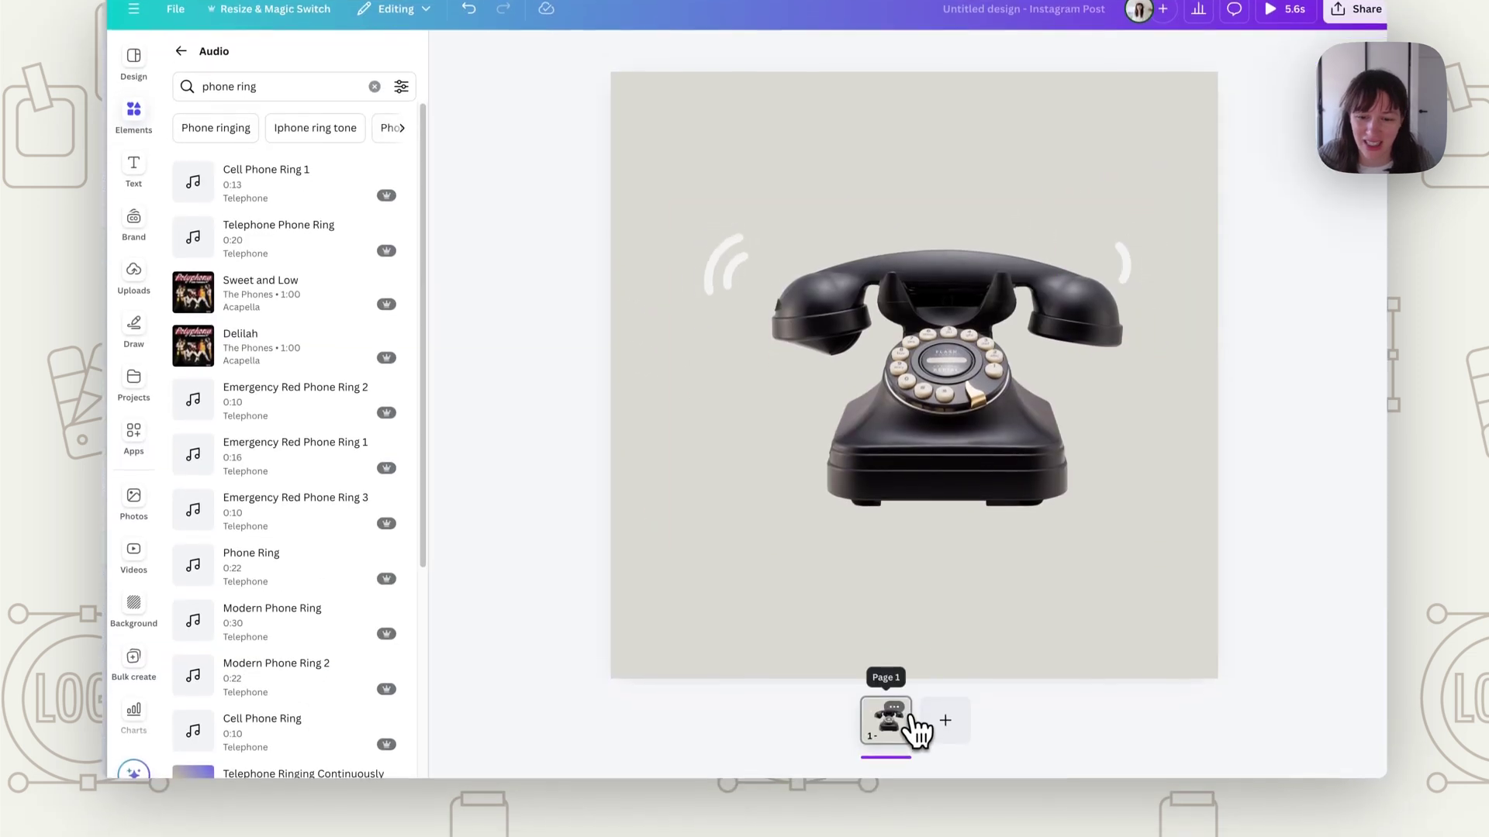